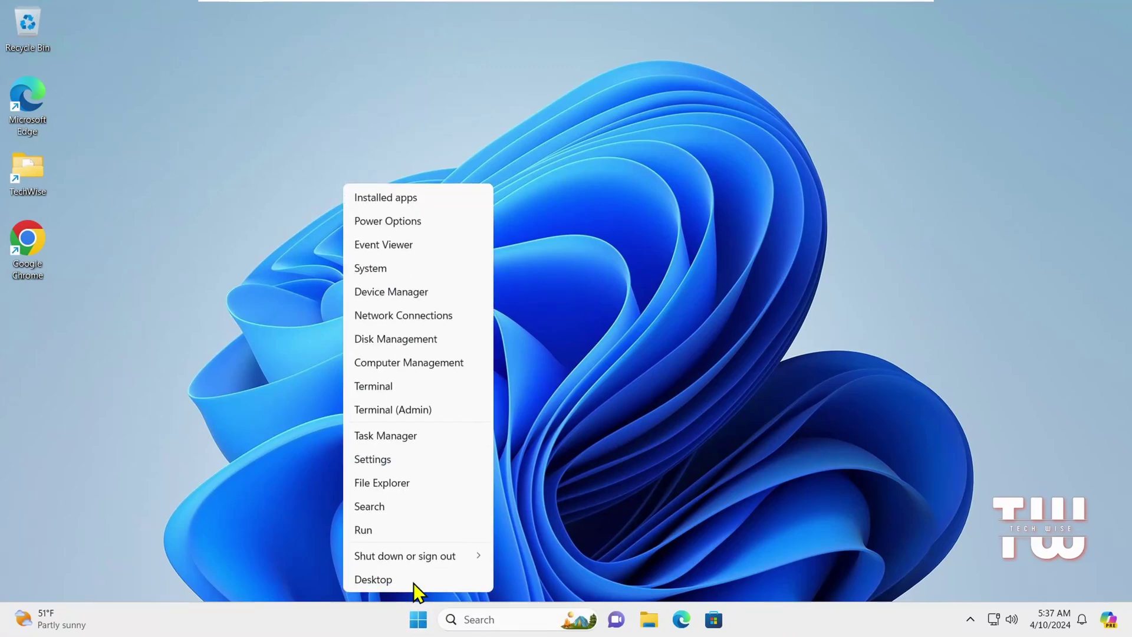
Step: Open the Run box from the quick-link menu, then close it to leave the plain desktop
left_click(412, 529)
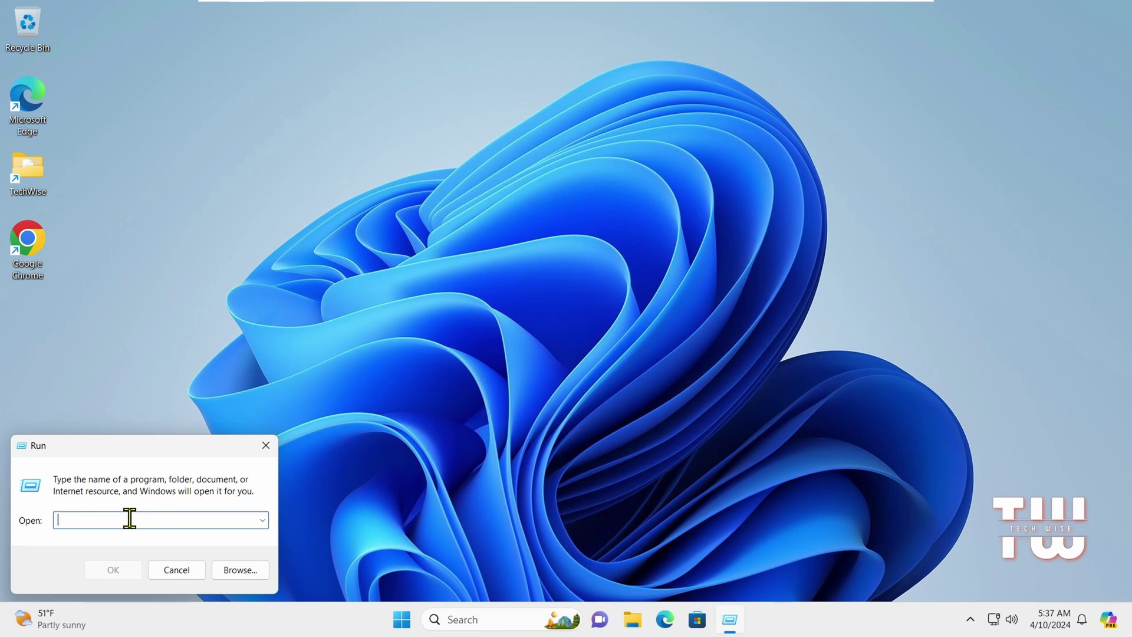
left_click(266, 447)
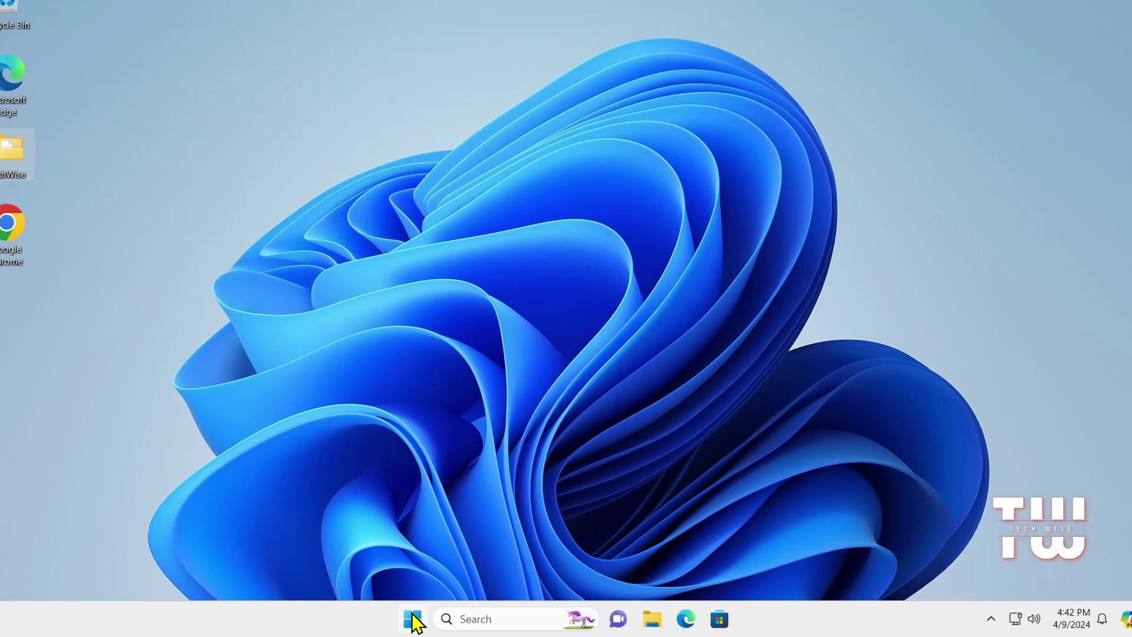
Step: Open Run from the Start button's right-click menu and enter taskmgr
right_click(417, 619)
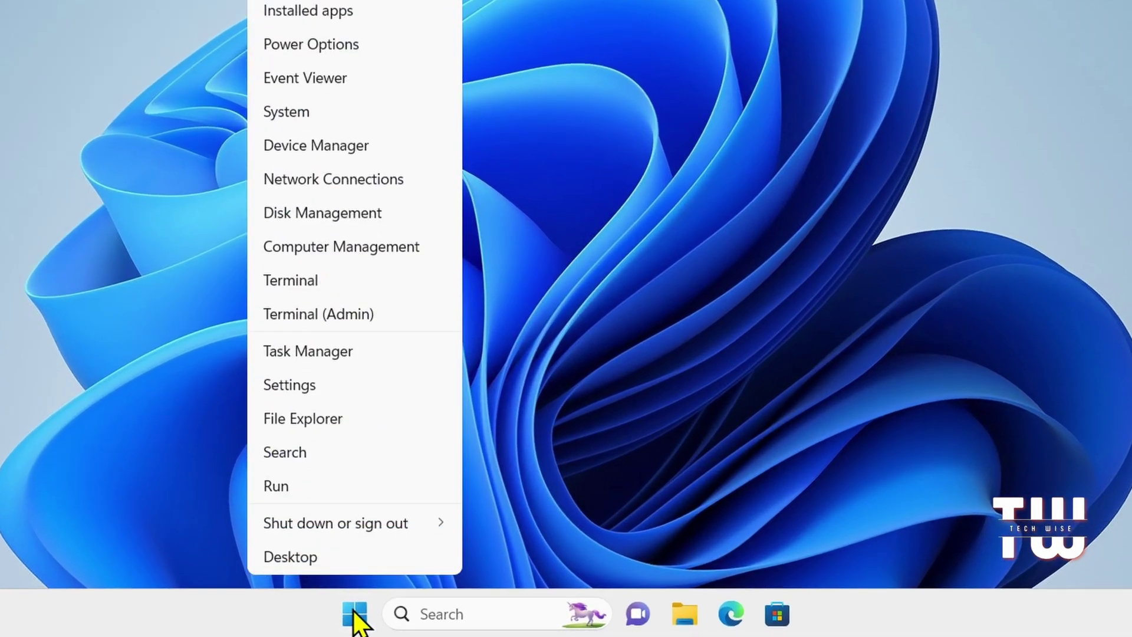
left_click(366, 484)
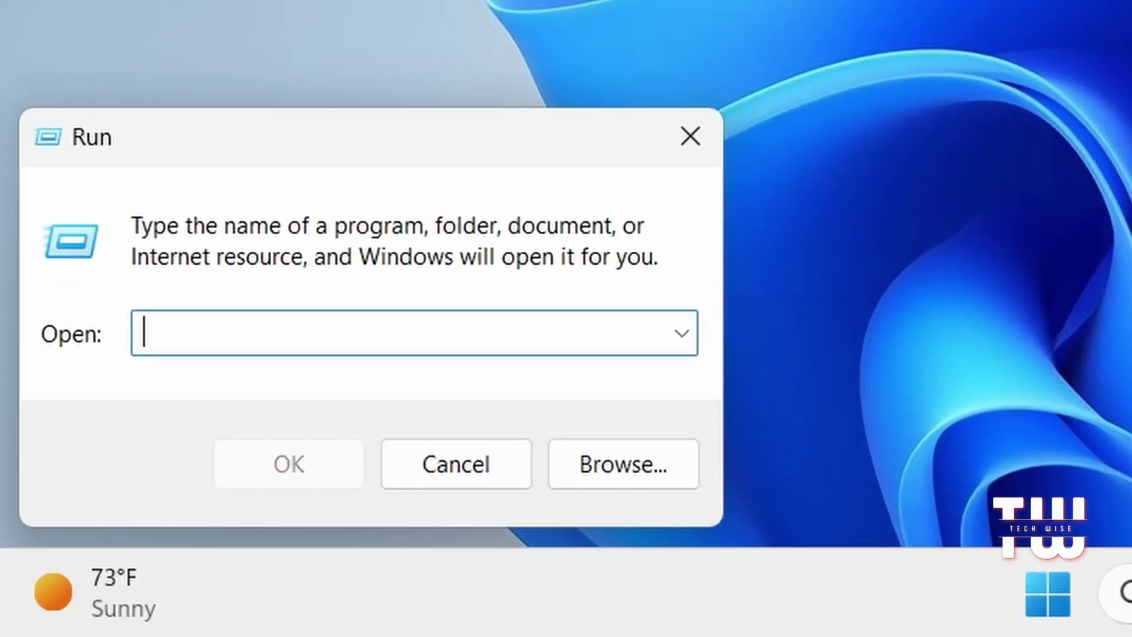
type("taskmgr")
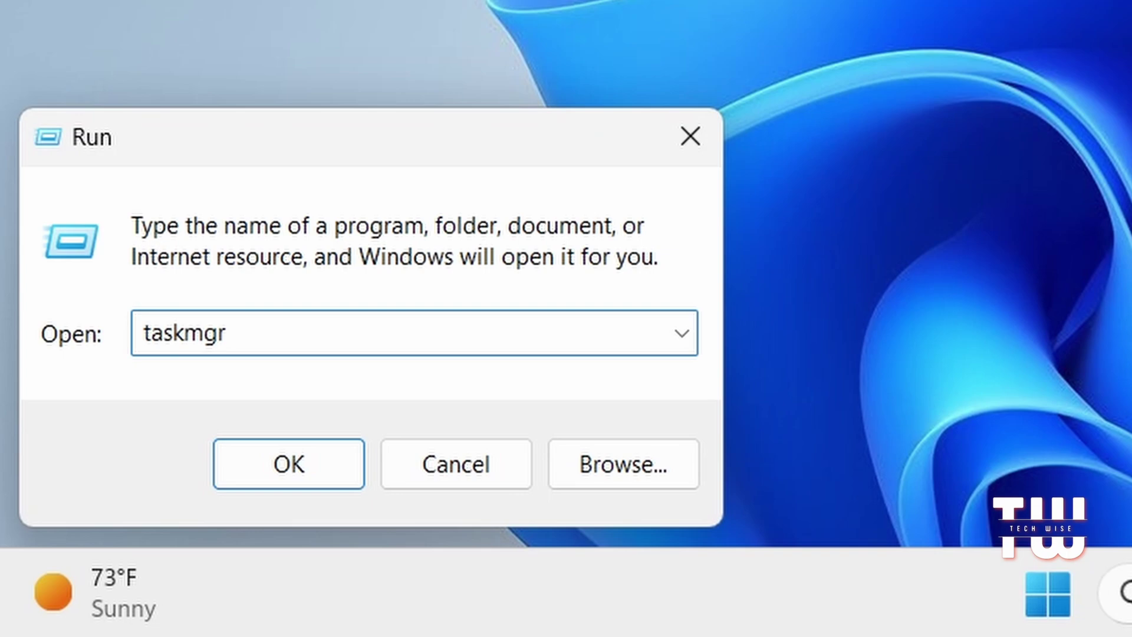
Step: Launch Task Manager and switch from Performance to the Startup apps list
key("Return")
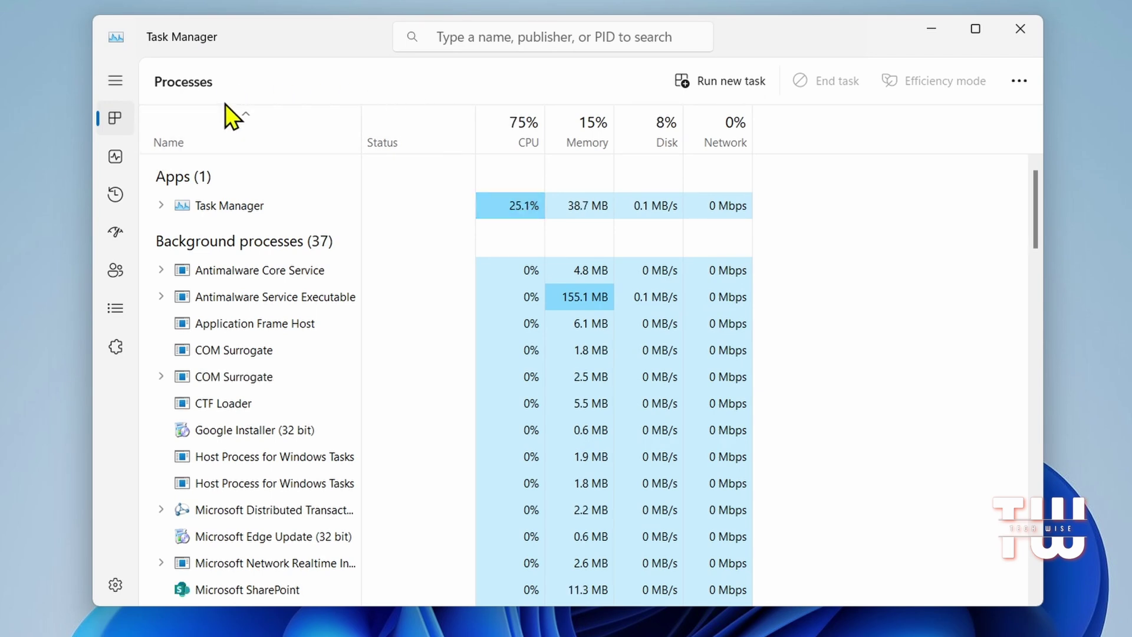
left_click(124, 157)
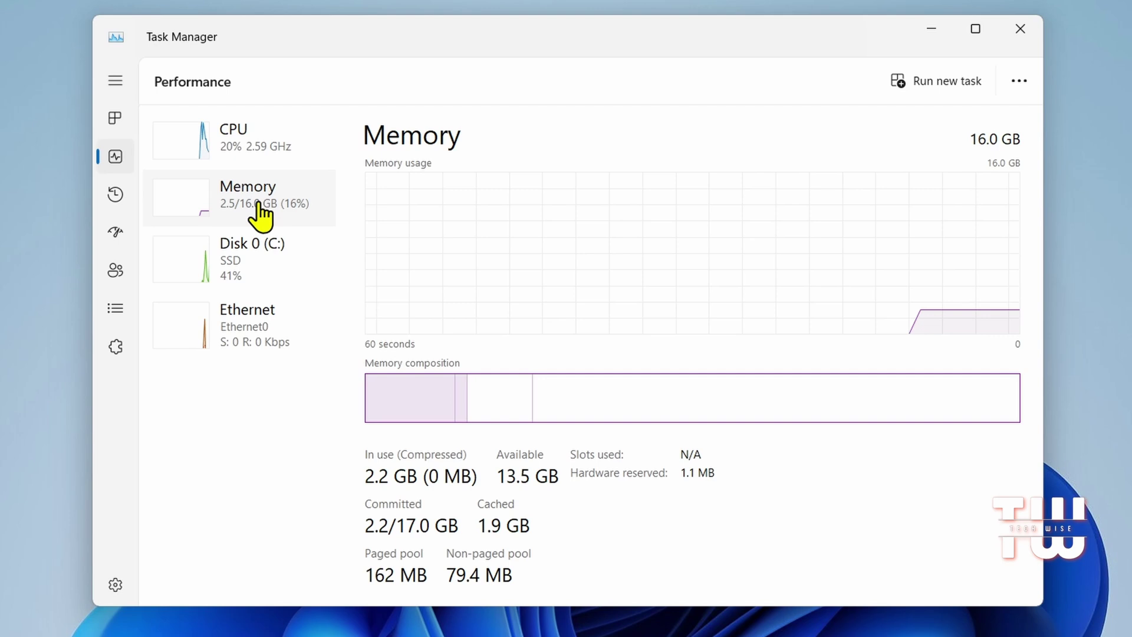
left_click(121, 233)
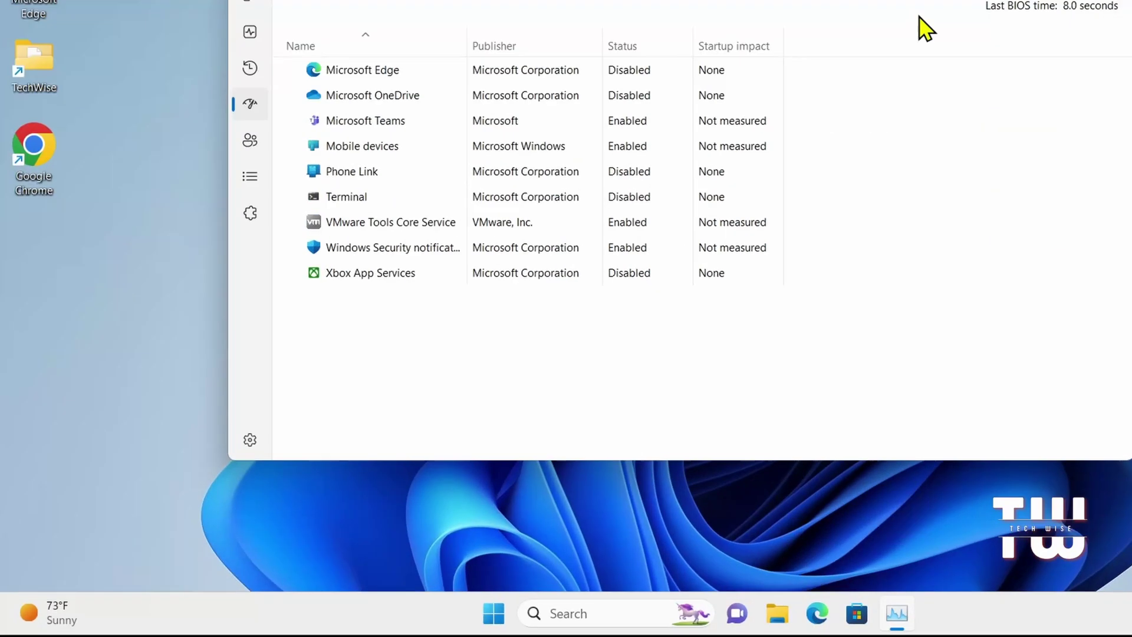
Step: Run msconfig and look over the Startup and Boot tabs of System Configuration
key("super+r")
type("msconfig")
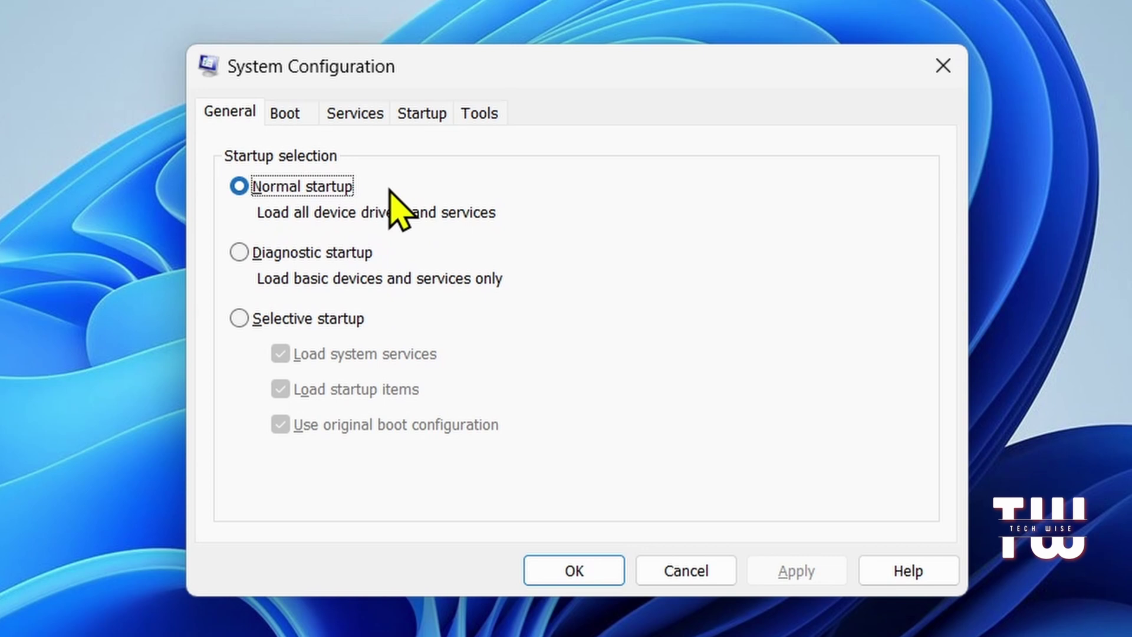
left_click(420, 113)
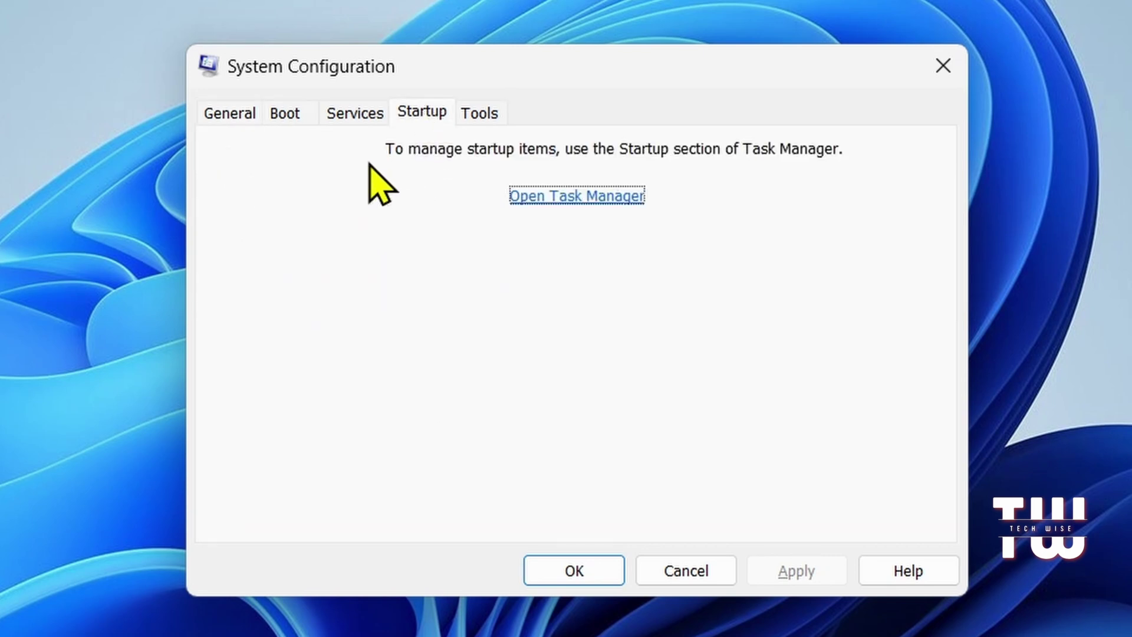
left_click(286, 114)
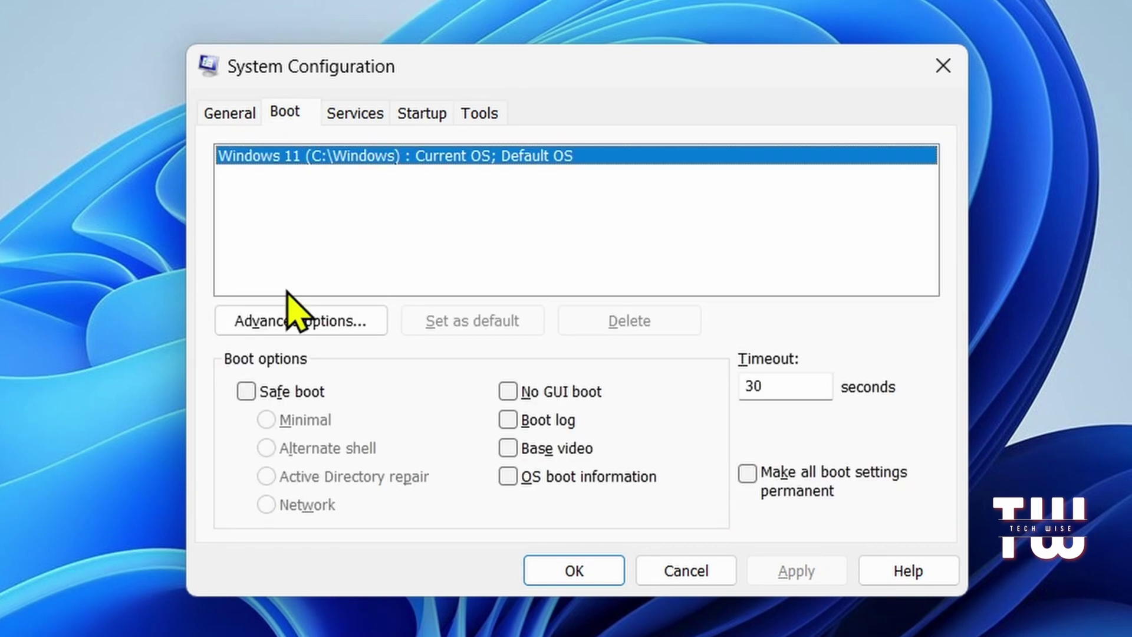
Step: From the Tools list, launch Task Manager, close it, then launch Registry Editor
left_click(481, 114)
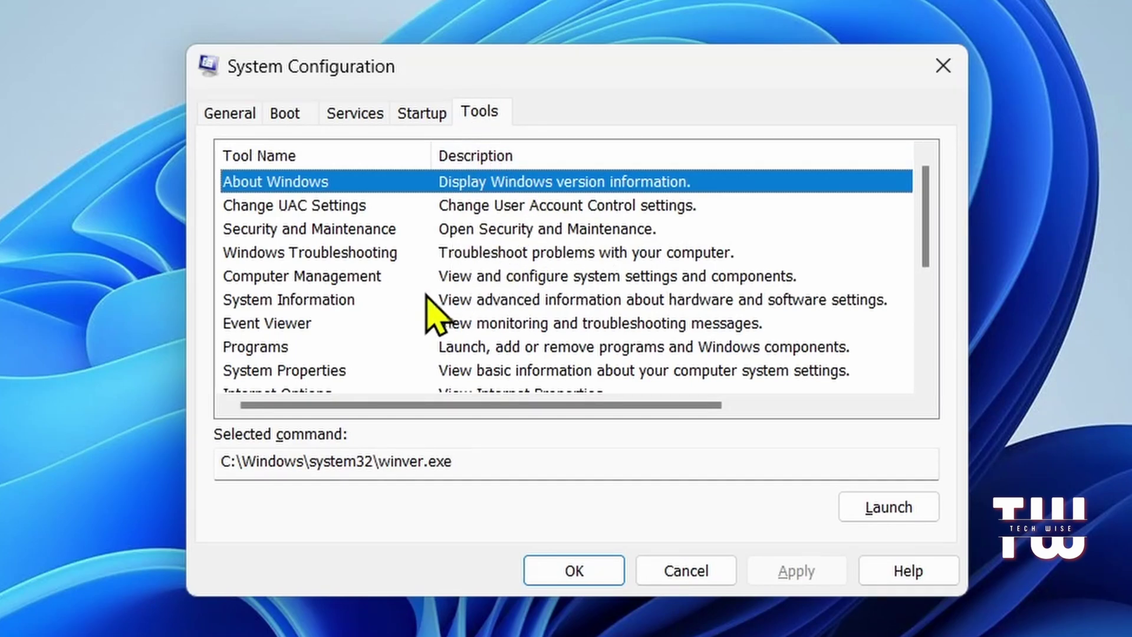
scroll(489, 303, "down", 2)
left_click(301, 348)
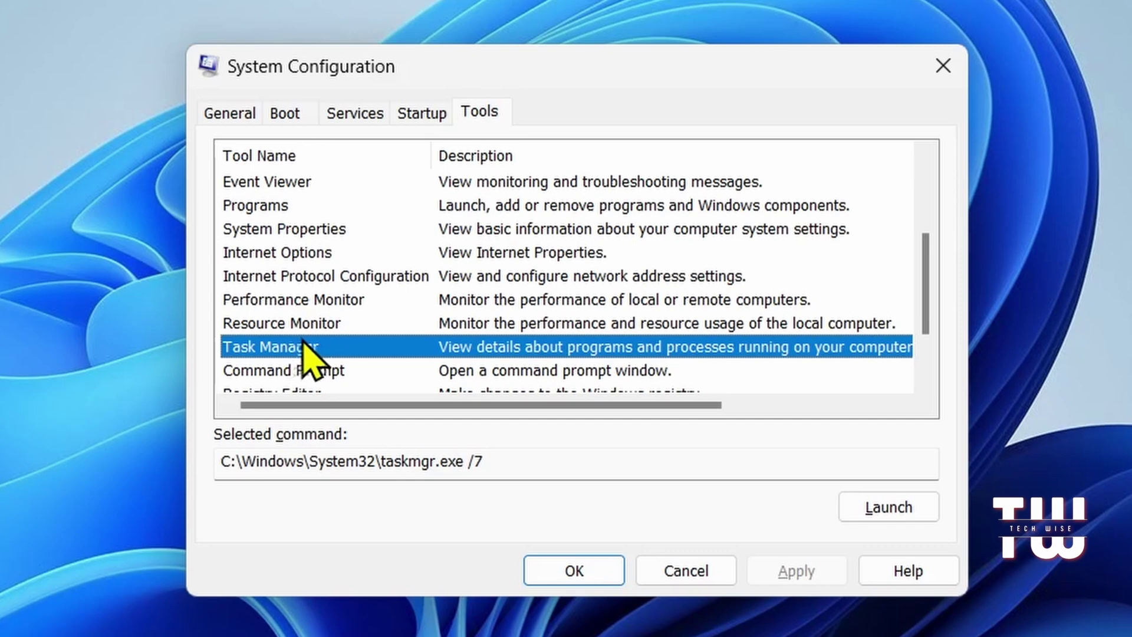
left_click(871, 515)
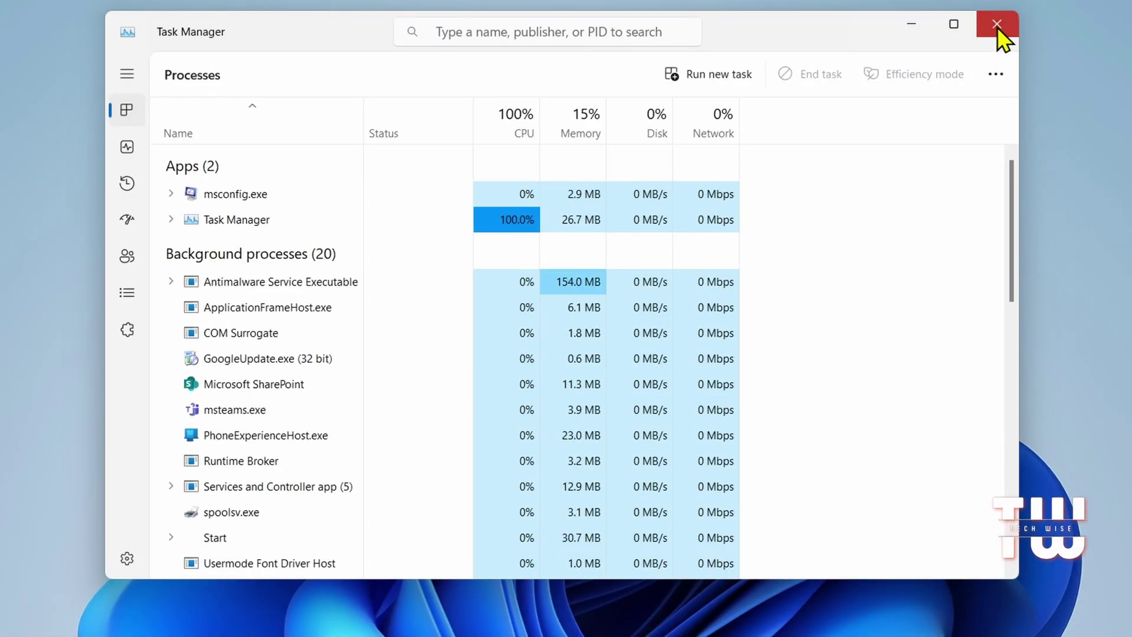
left_click(996, 25)
left_click(412, 374)
left_click(759, 458)
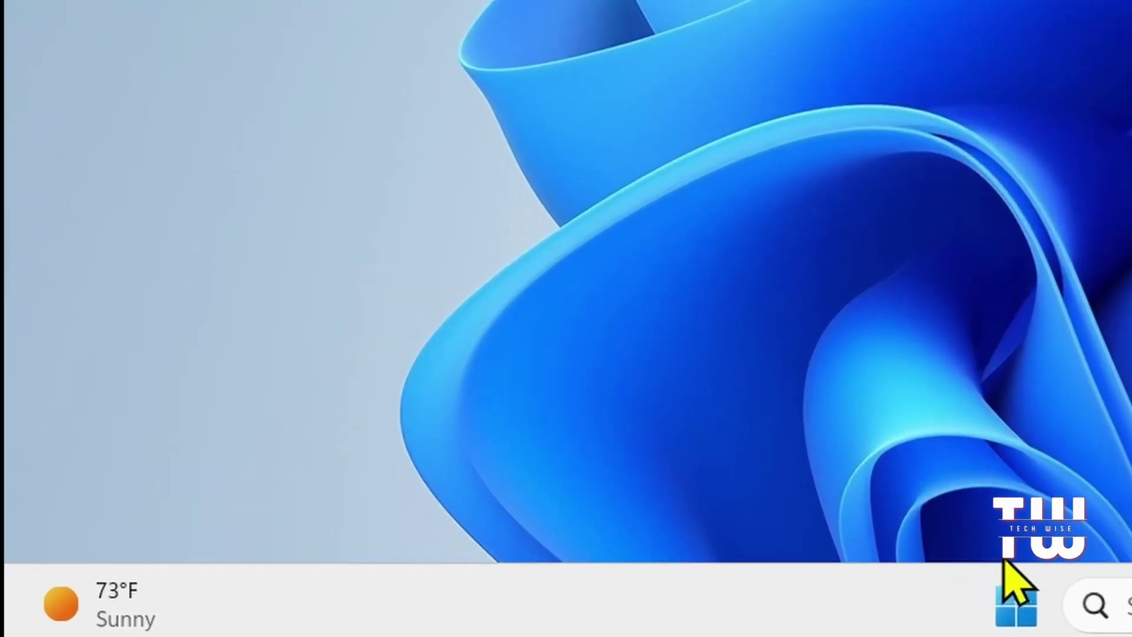
key("super+r")
type("disk")
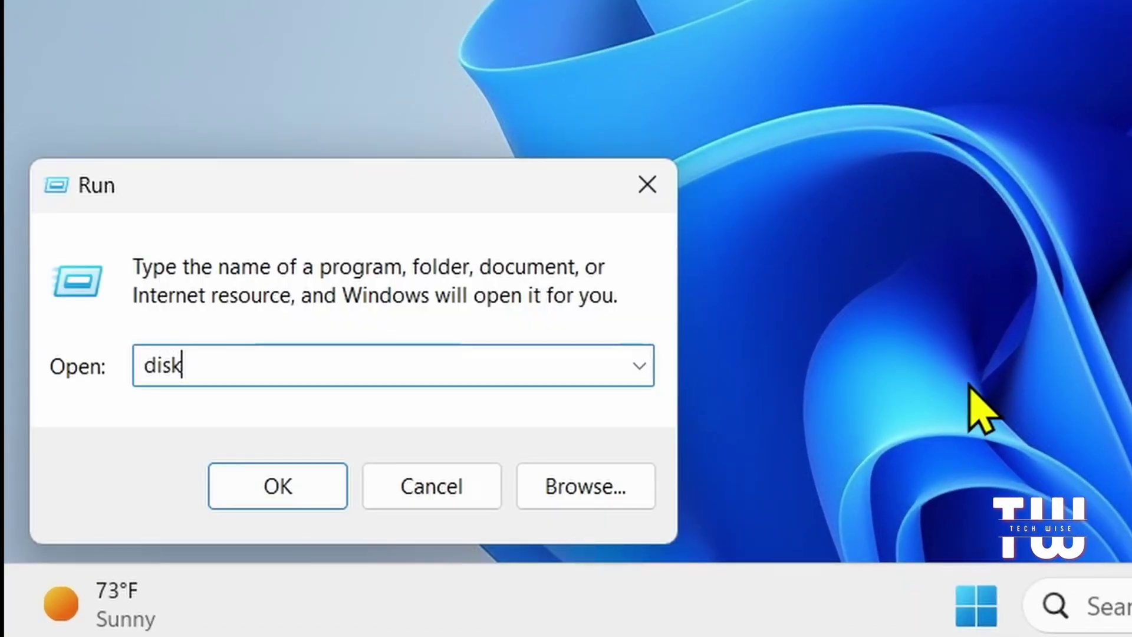
type("mgmt.m")
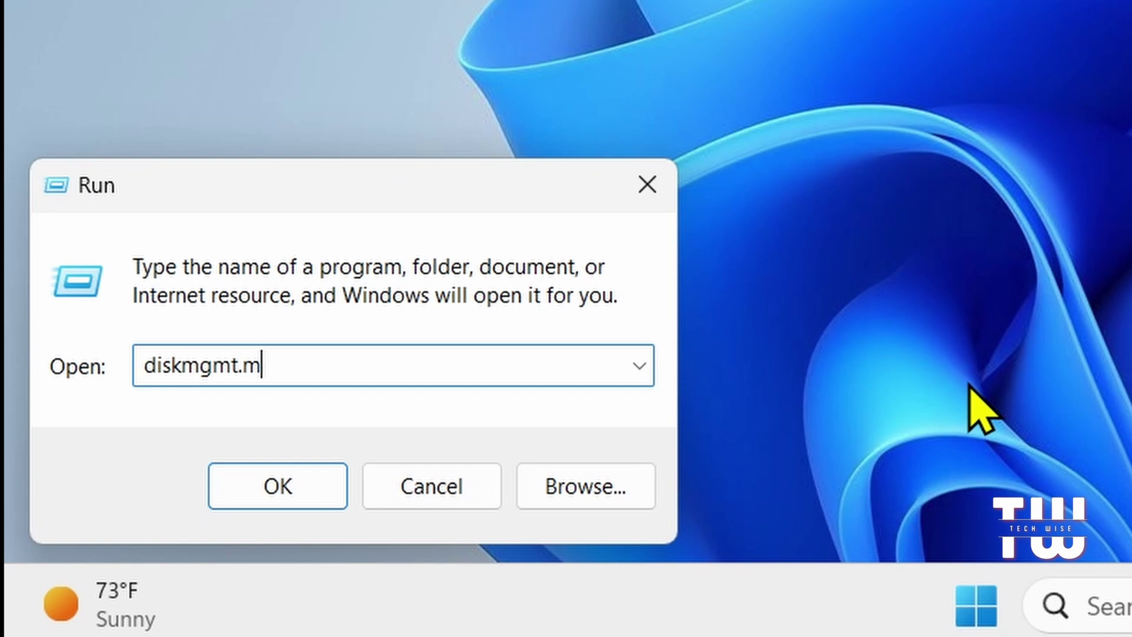
type("sc")
key("Return")
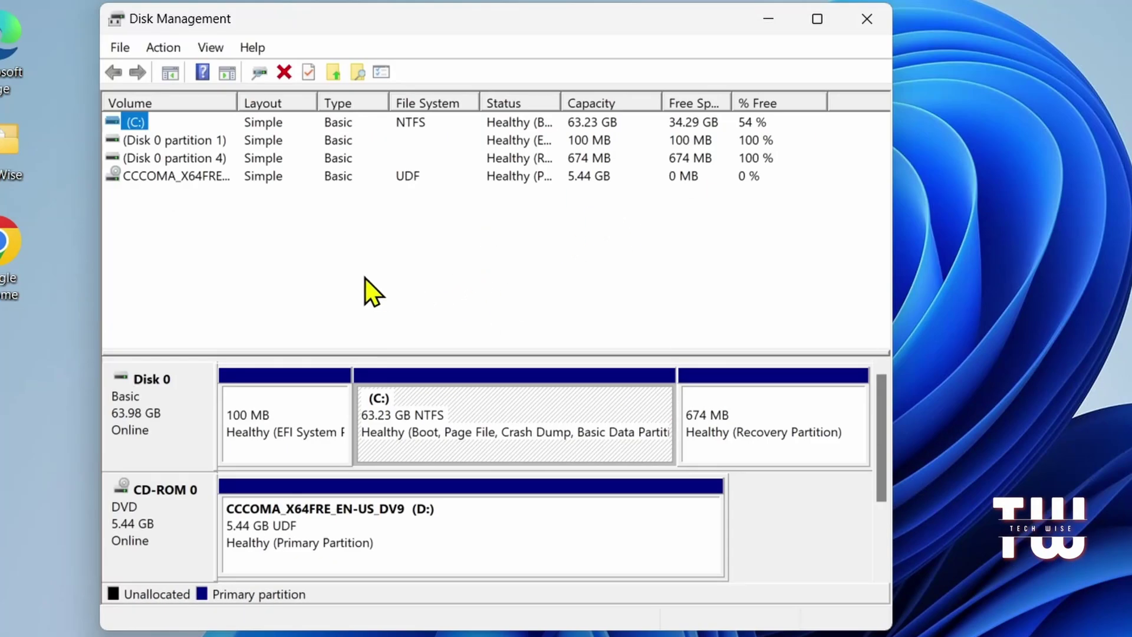
left_click(132, 172)
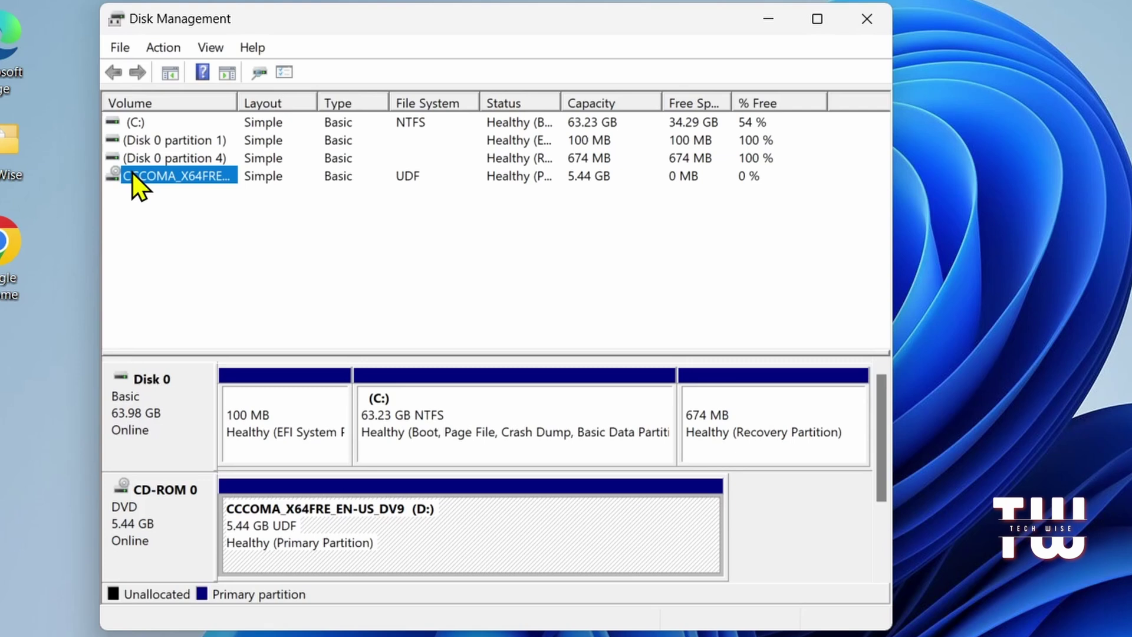
right_click(132, 172)
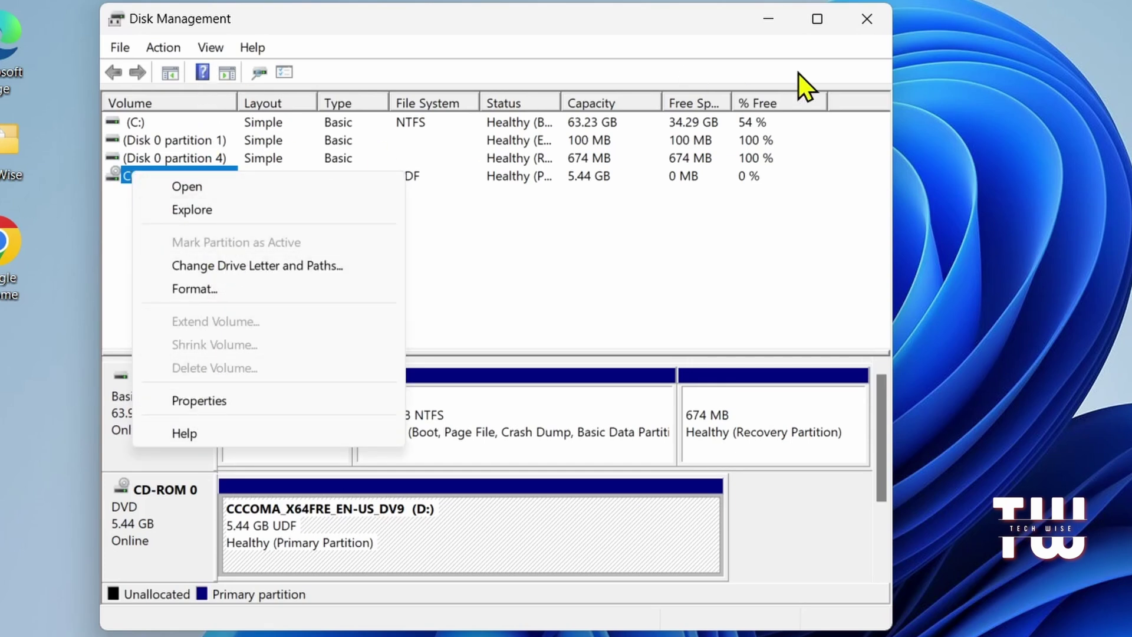
left_click(677, 37)
left_click(864, 22)
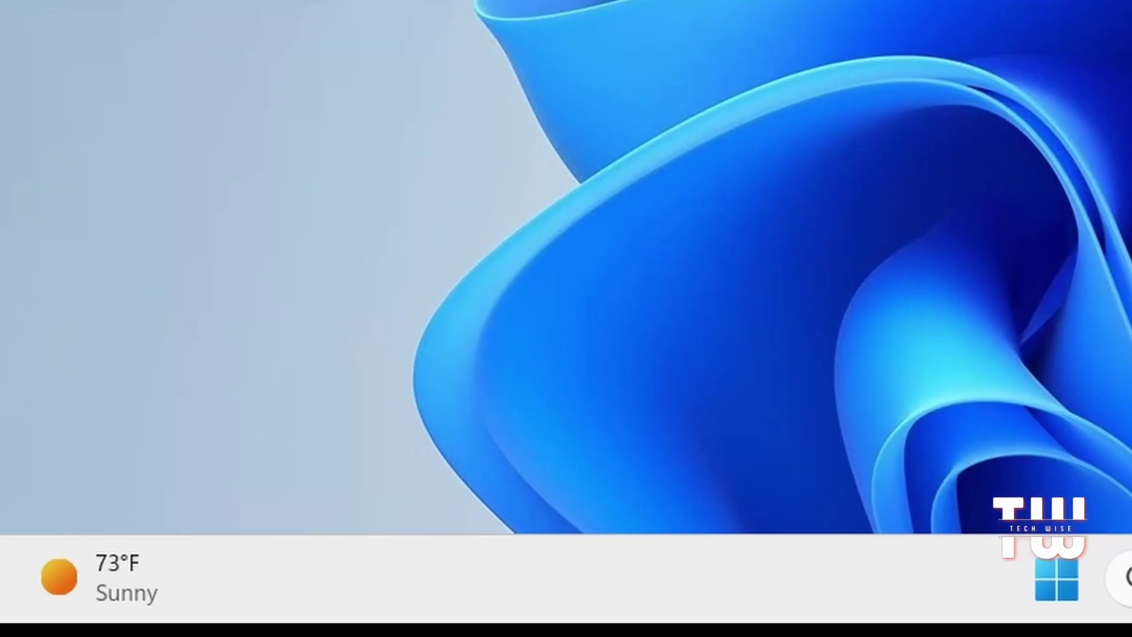
key("super+x")
type("r")
type("m")
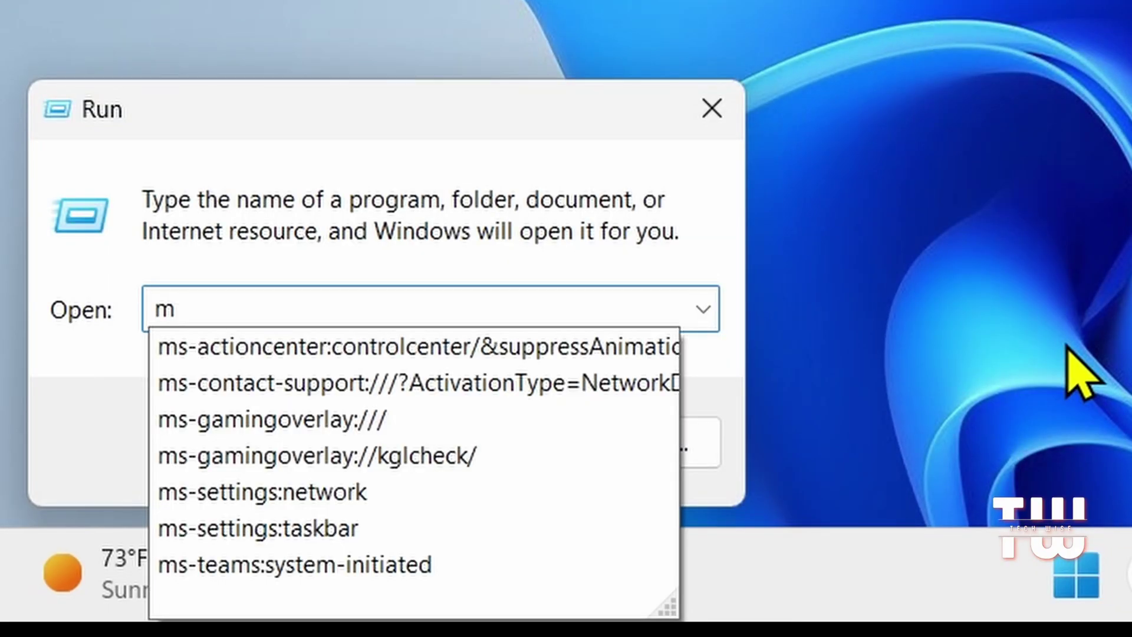
type("stsc")
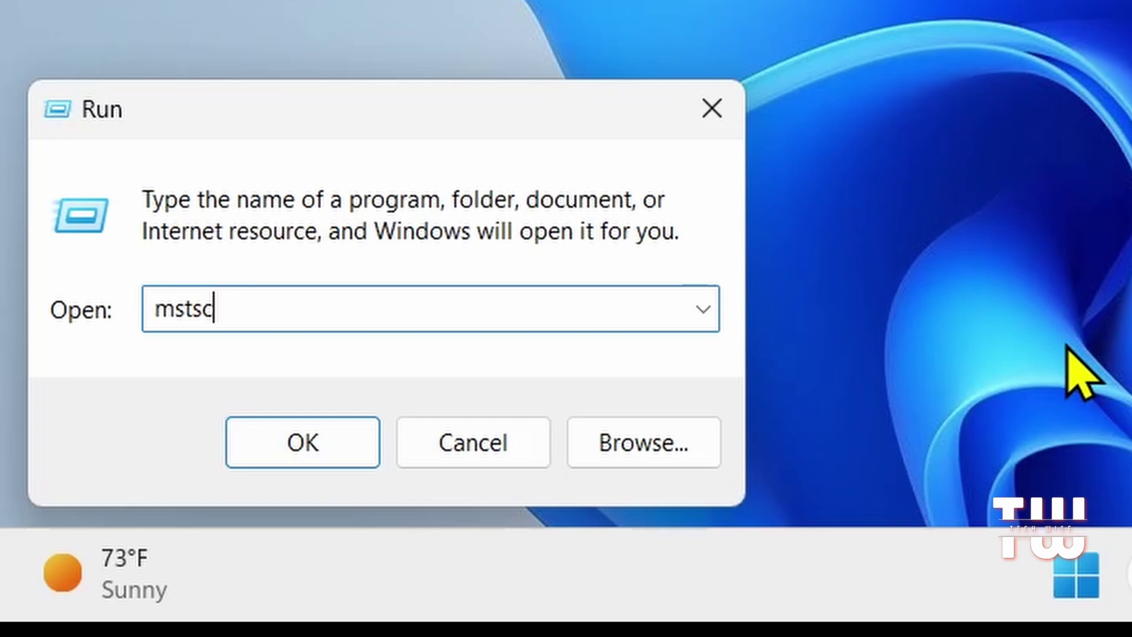
key("Return")
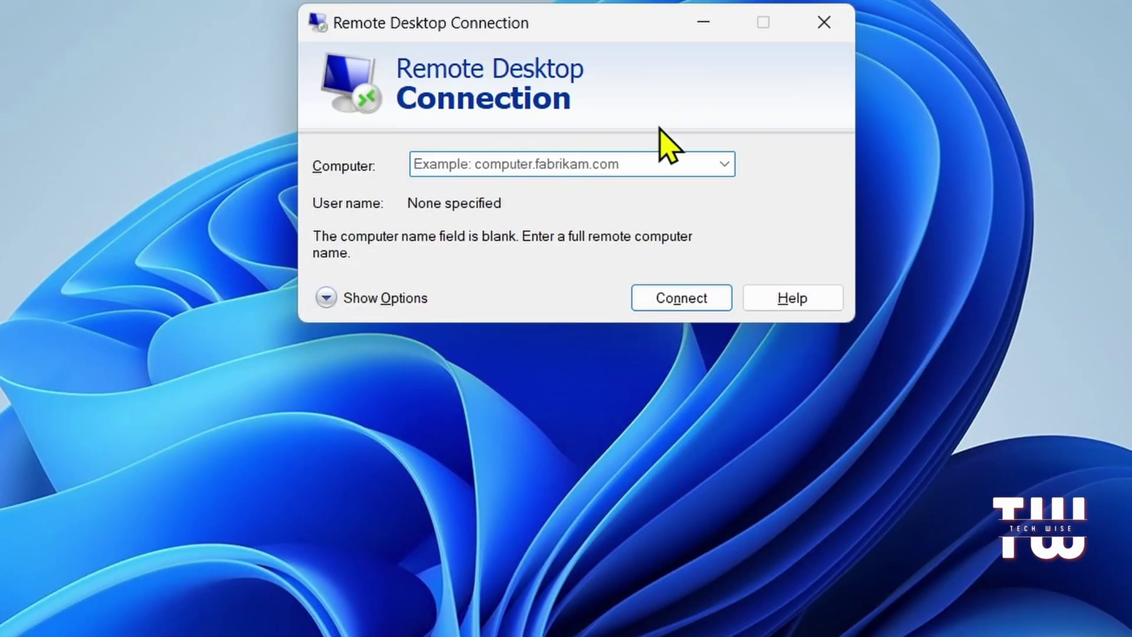
left_click(323, 299)
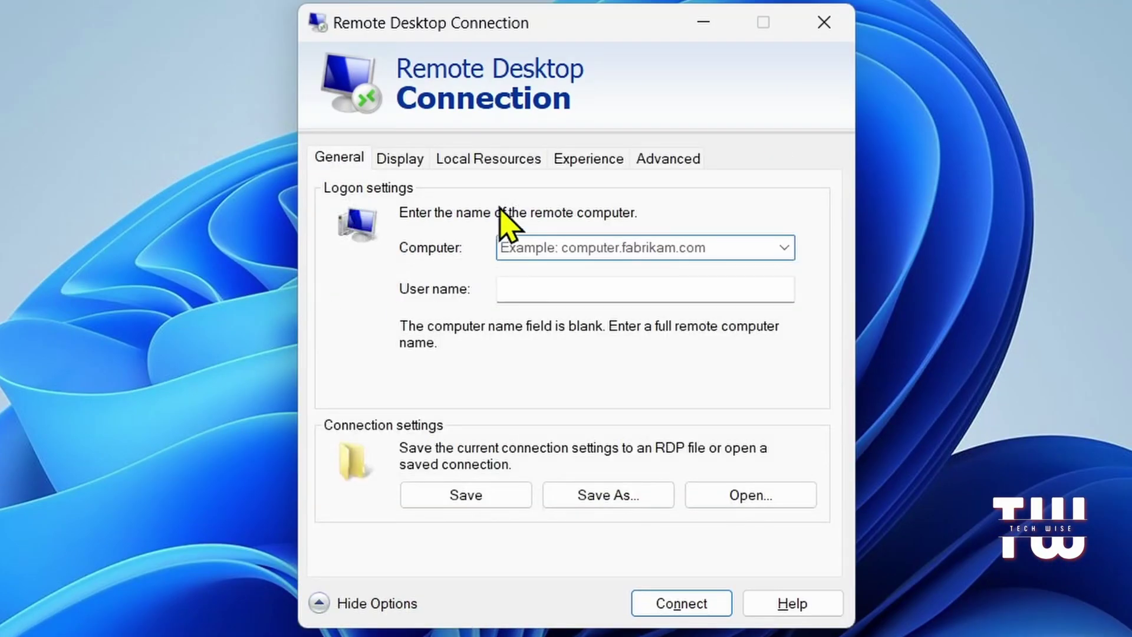
left_click(390, 164)
left_click(466, 162)
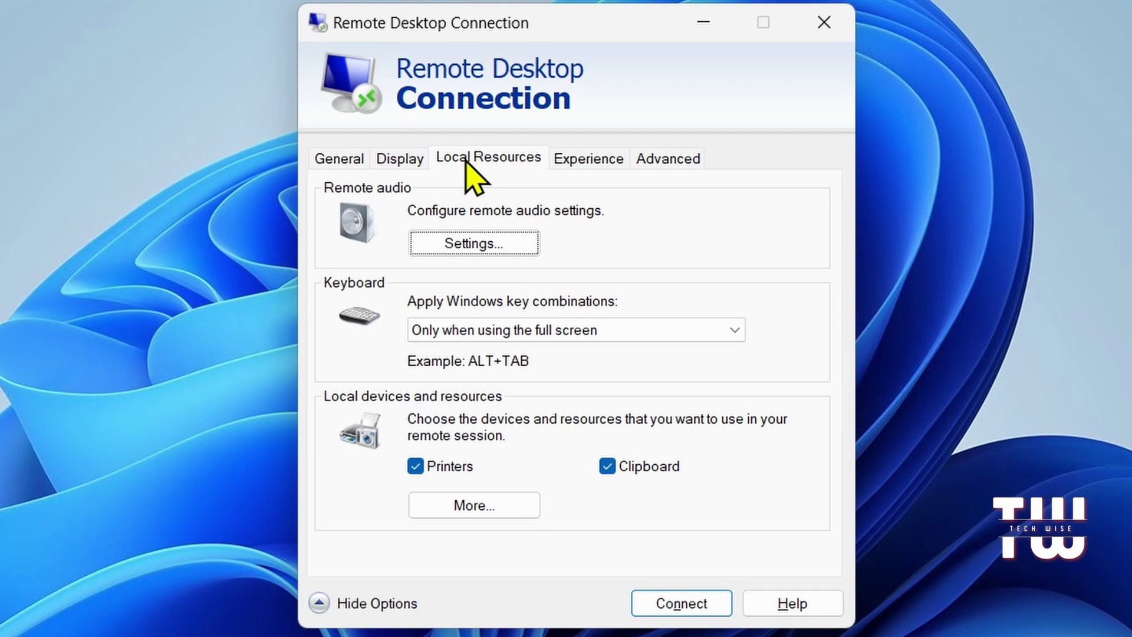
left_click(339, 159)
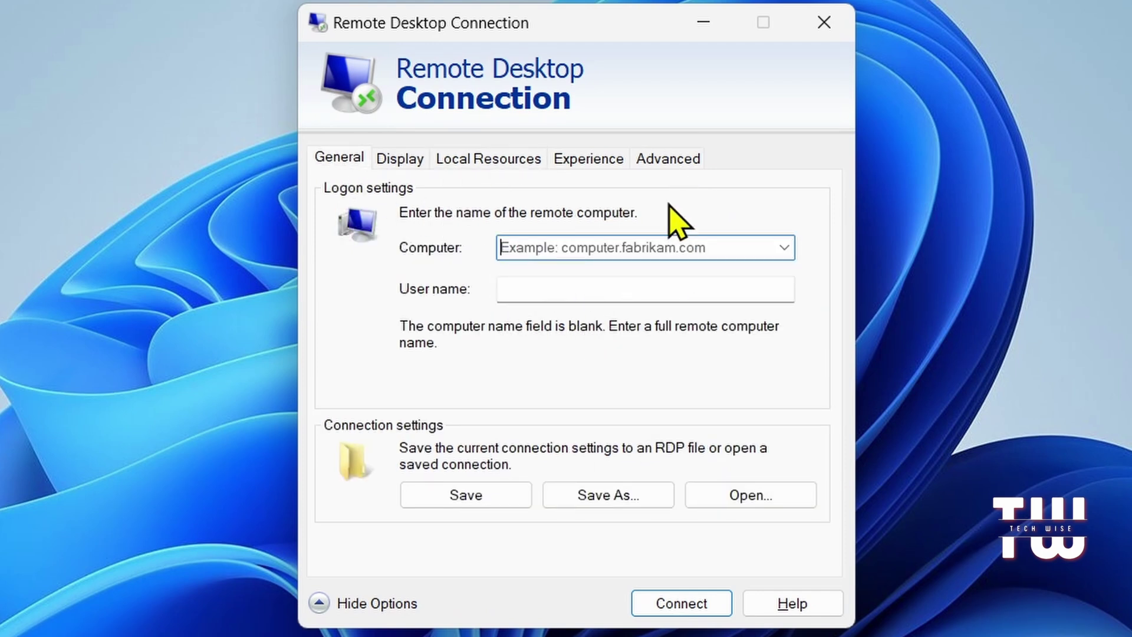
left_click(665, 159)
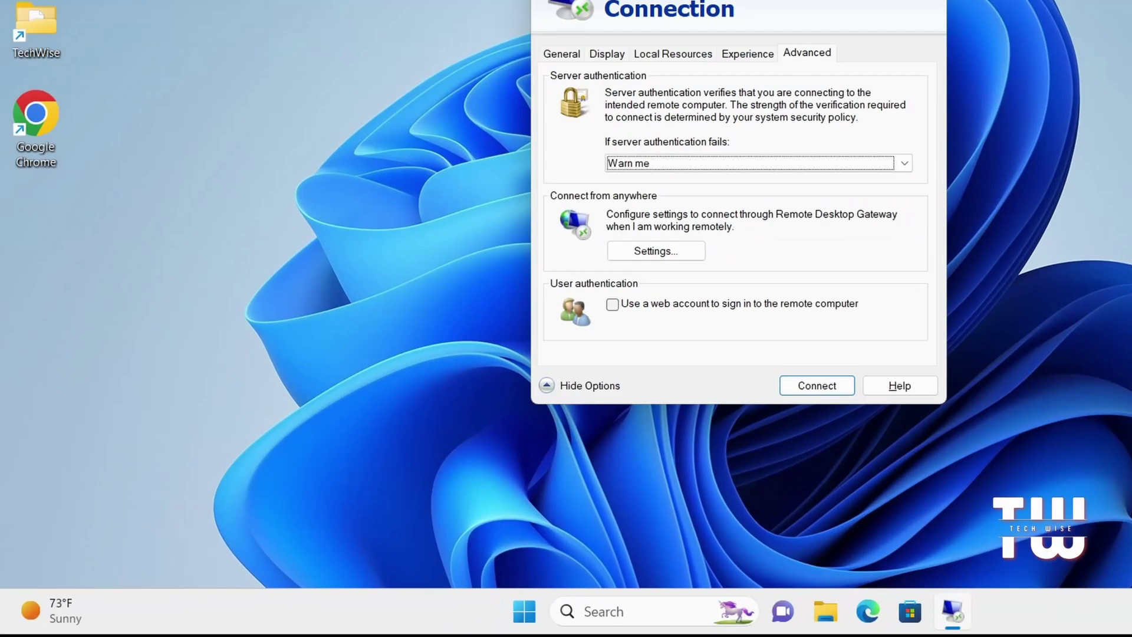
left_click(824, 23)
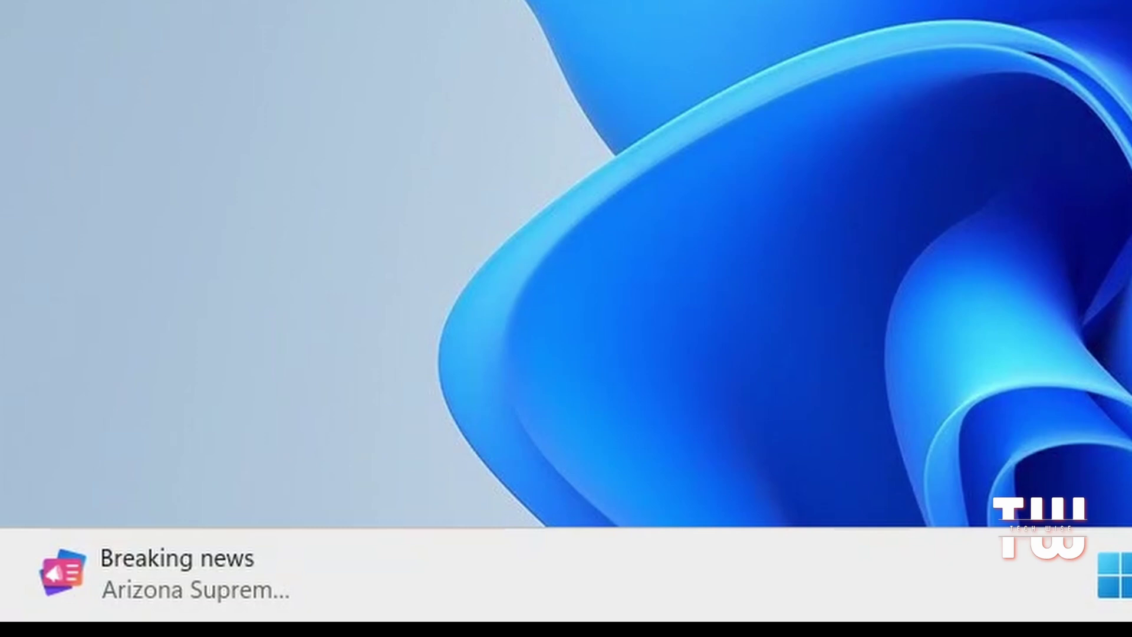
Step: Run powercfg.cpl to show the Power Options list of power plans
key("super+r")
type("power")
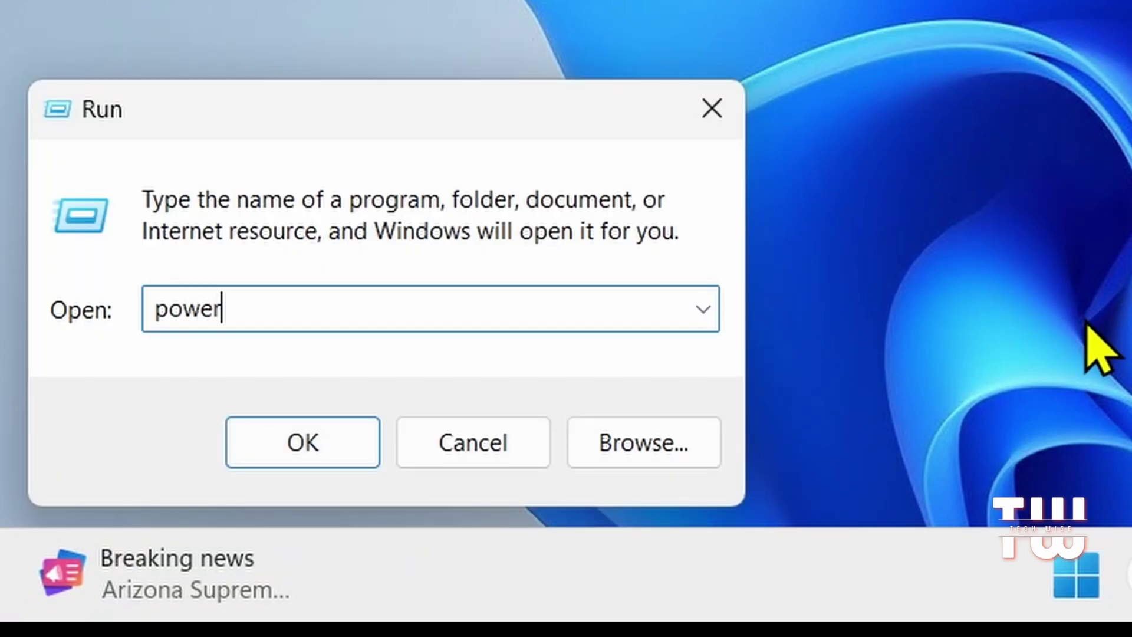
type("cfg.cpl")
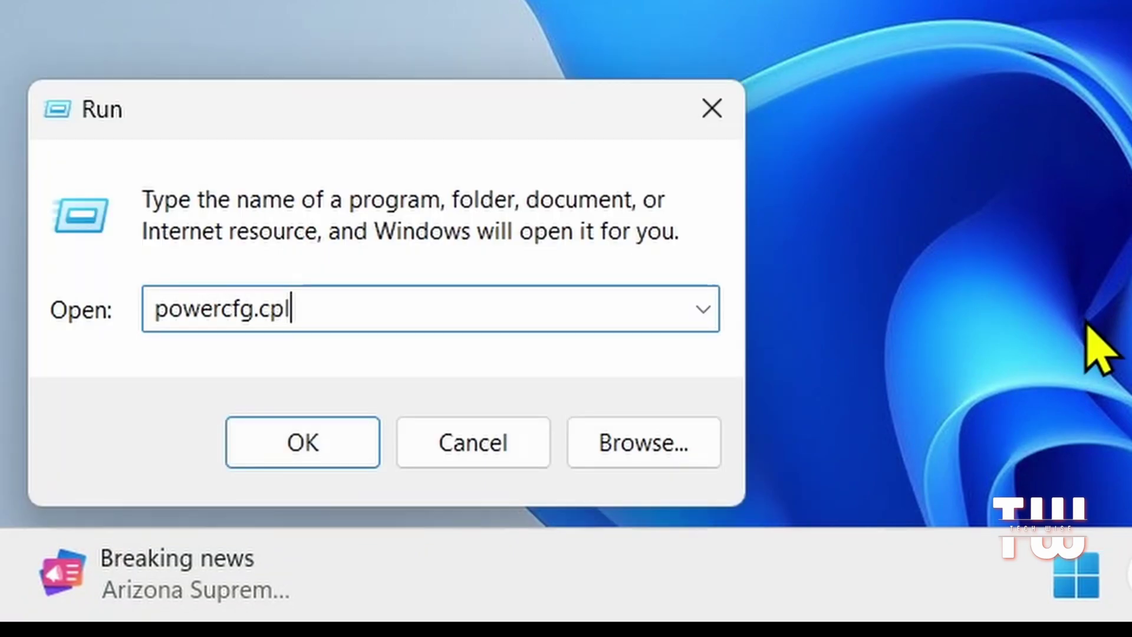
key("Return")
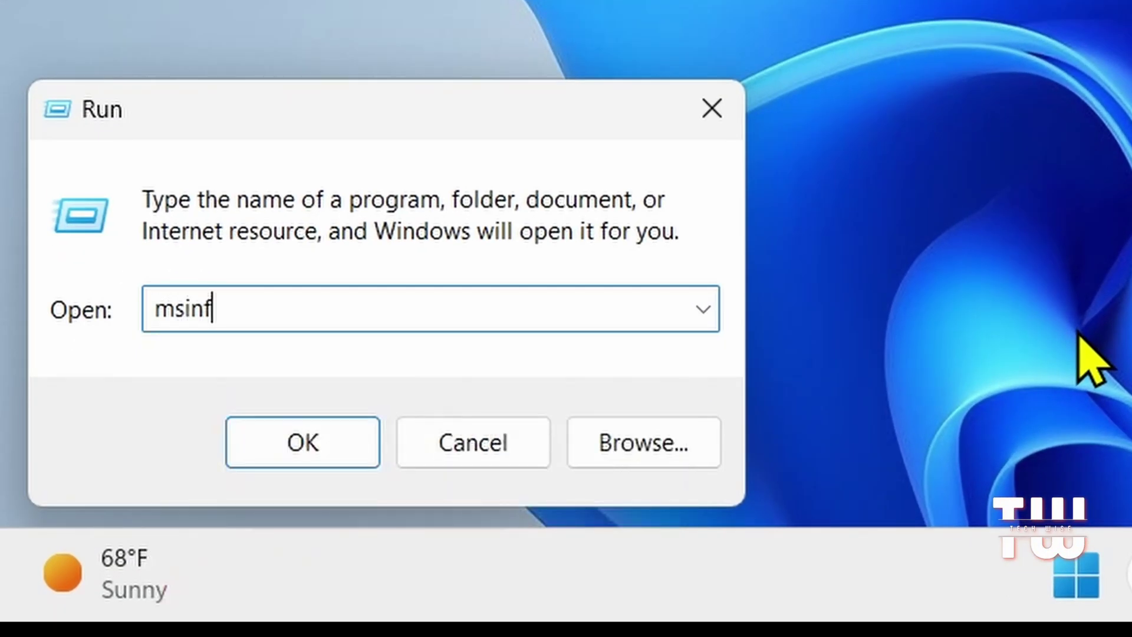
Step: Run msinfo32 and check the OS Name and 16.0 GB installed physical memory
type("o32")
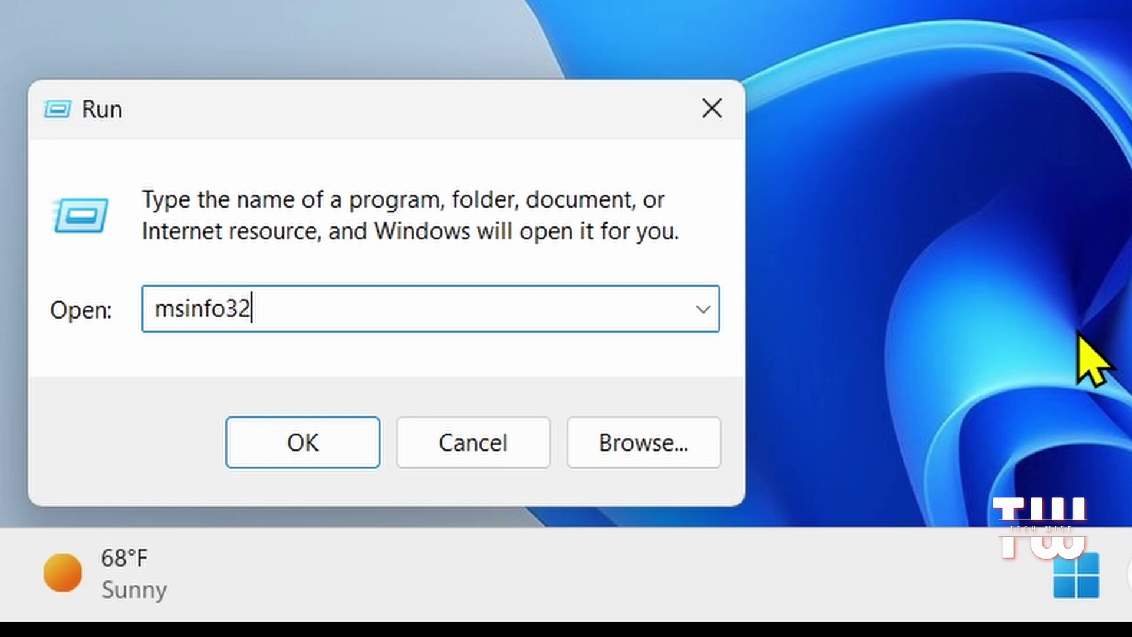
key("Return")
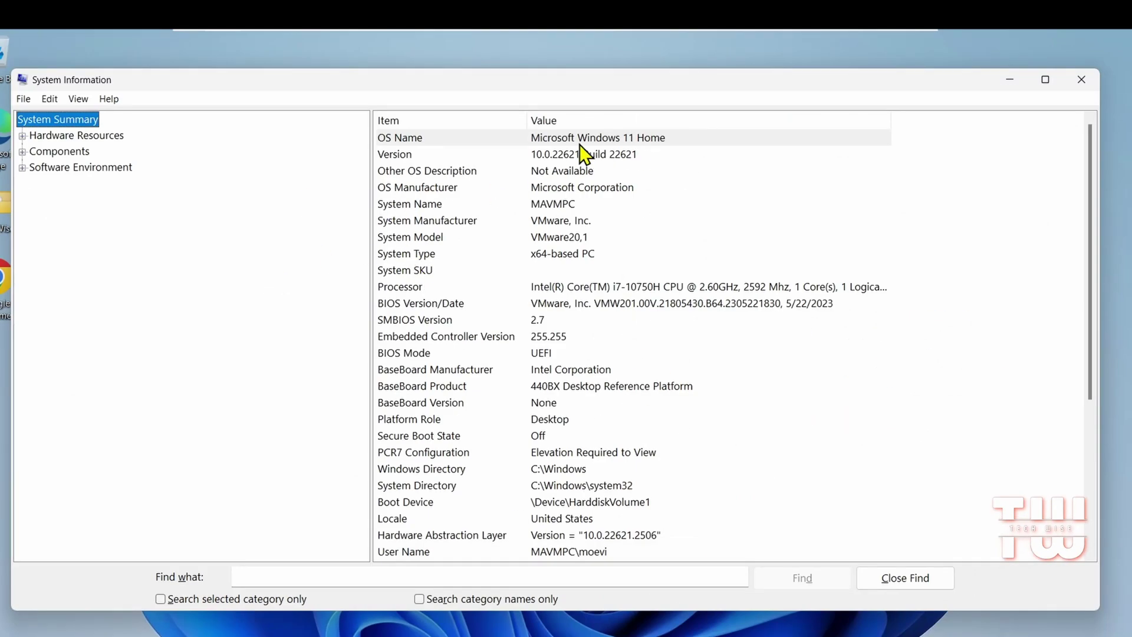
left_click(552, 136)
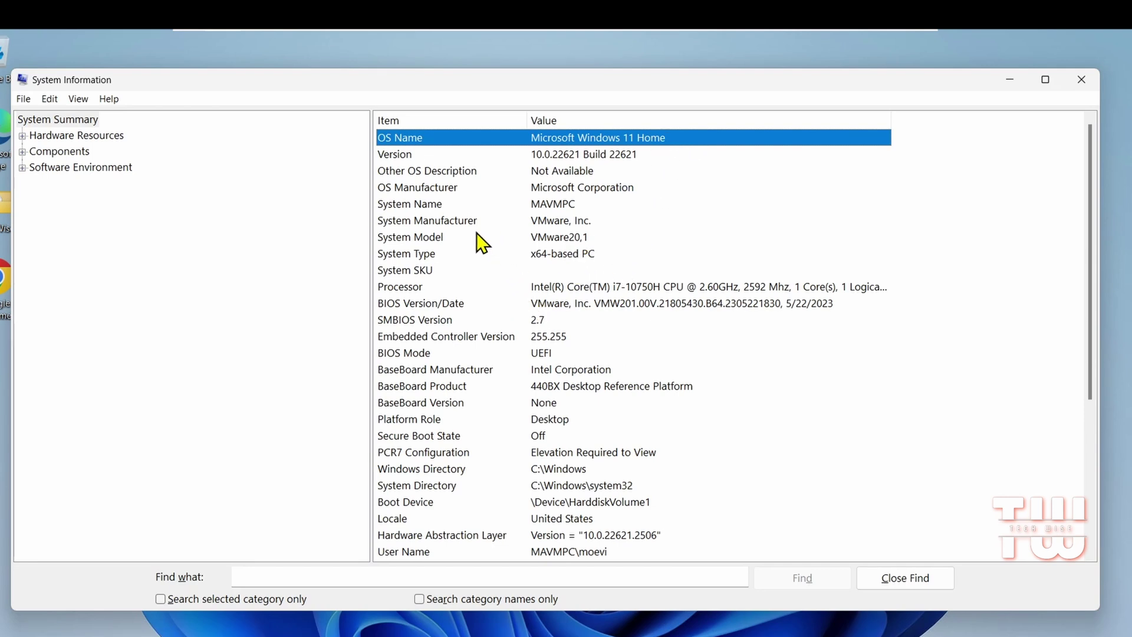
scroll(500, 248, "down", 4)
left_click(481, 386)
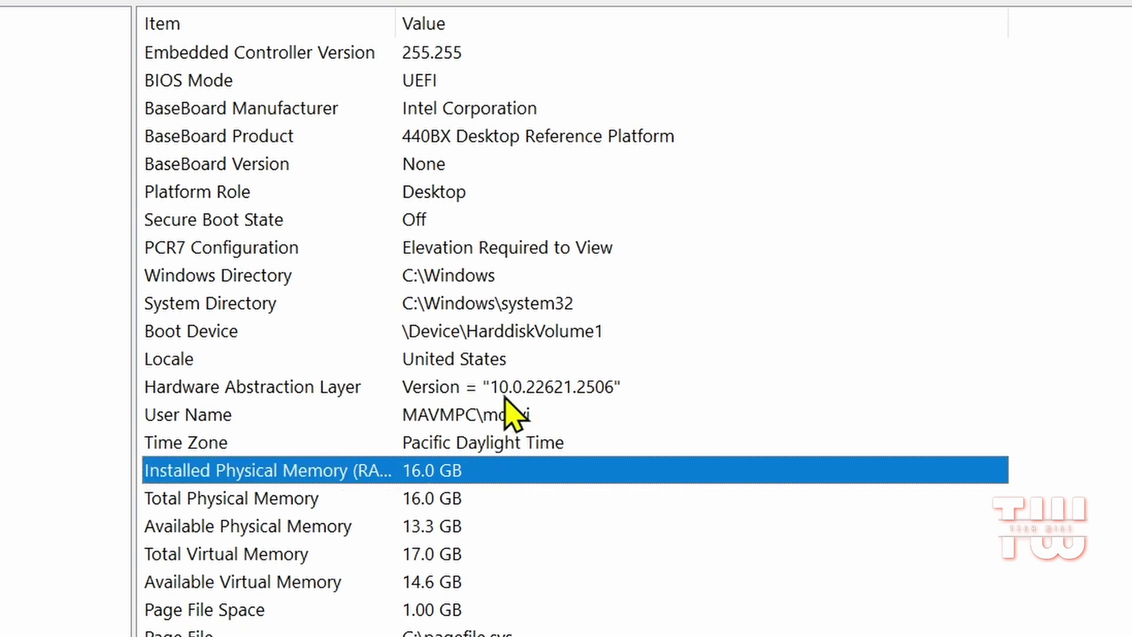
Step: Check the processor and Windows version rows, then enter ncpa.cpl in Run
scroll(498, 407, "up", 3)
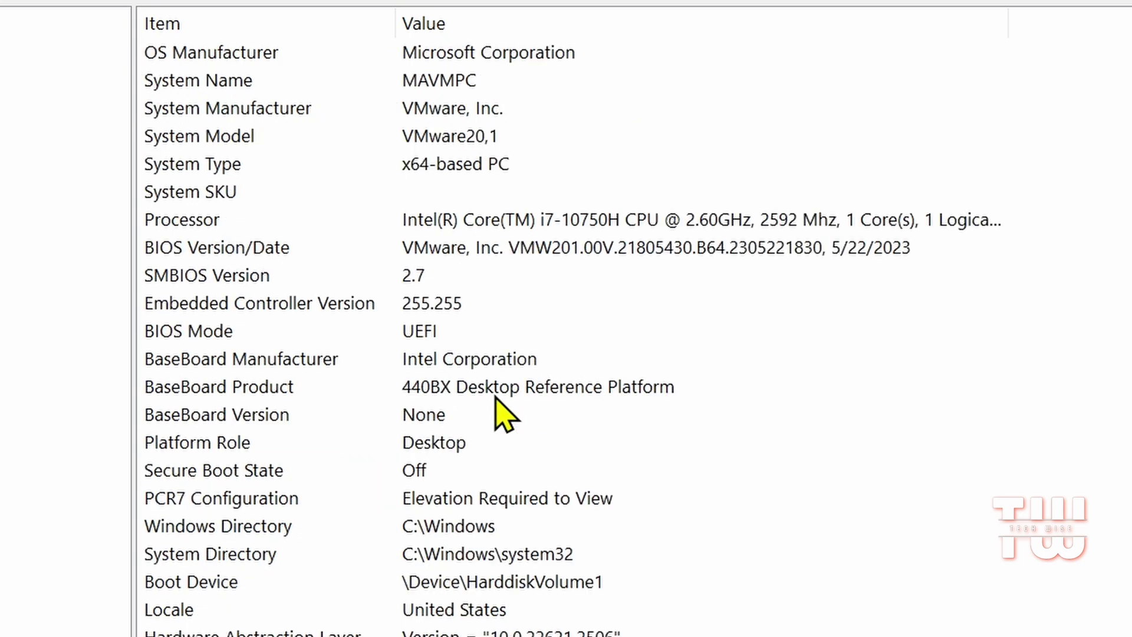
left_click(441, 231)
scroll(449, 259, "up", 1)
left_click(498, 82)
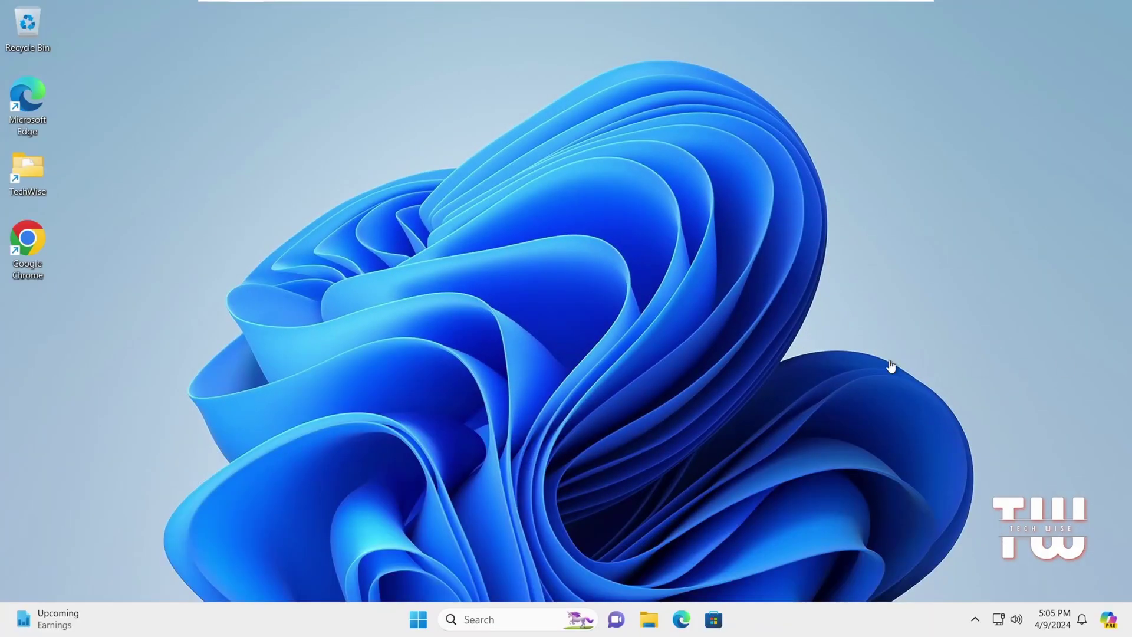
key("super+r")
type("ncpa")
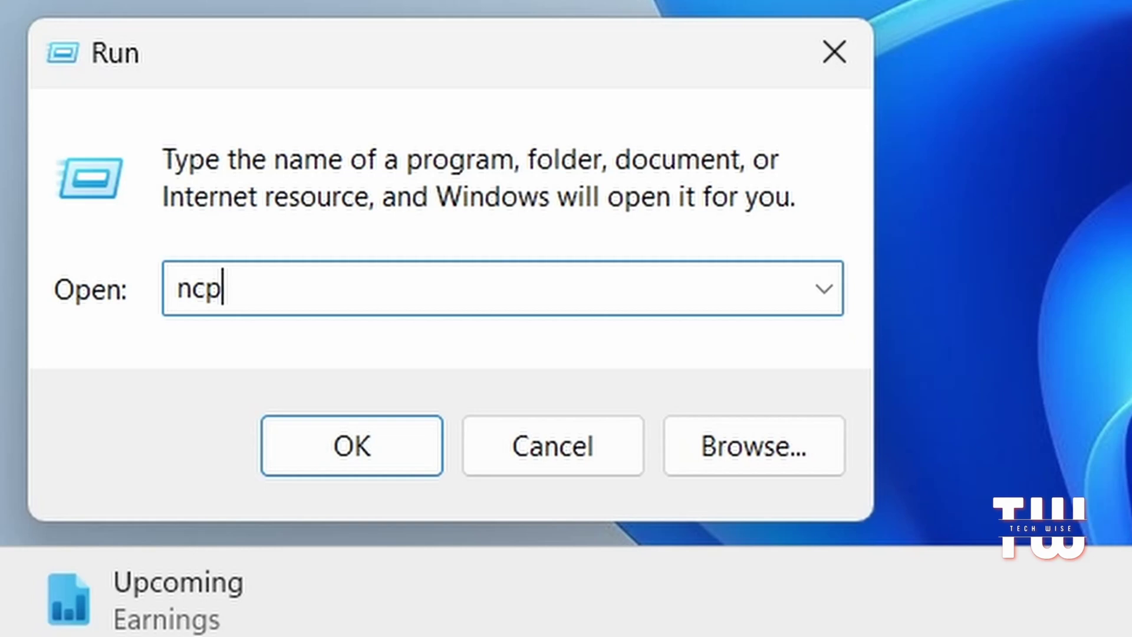
type(".cpl")
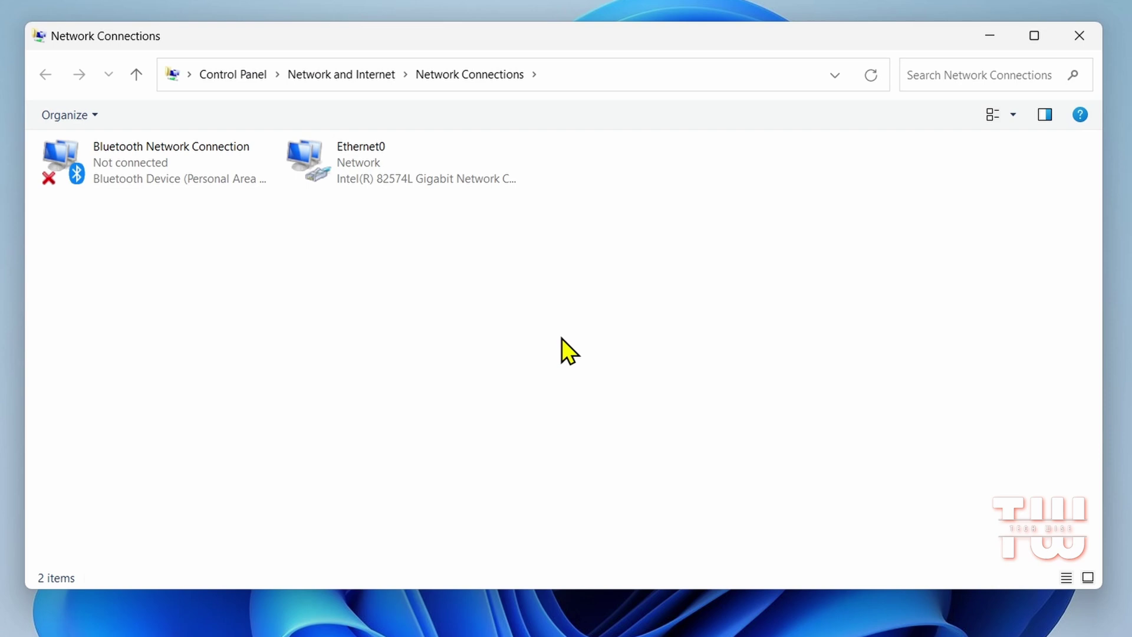
Step: Select Bluetooth Network Connection, then Ethernet0 to show its available actions
left_click(164, 172)
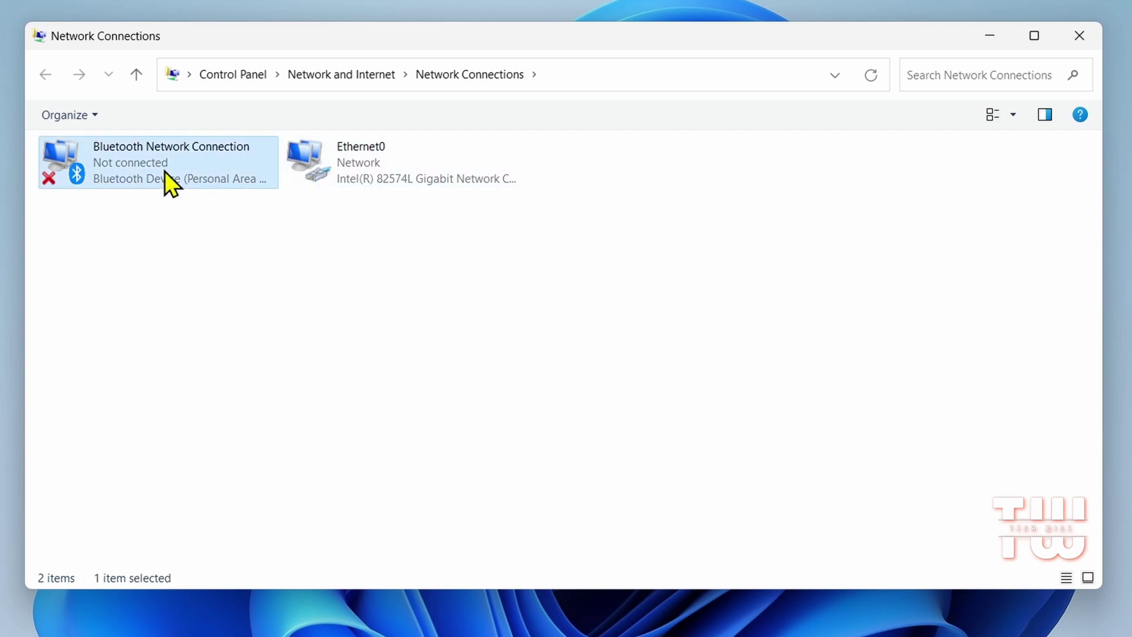
left_click(337, 162)
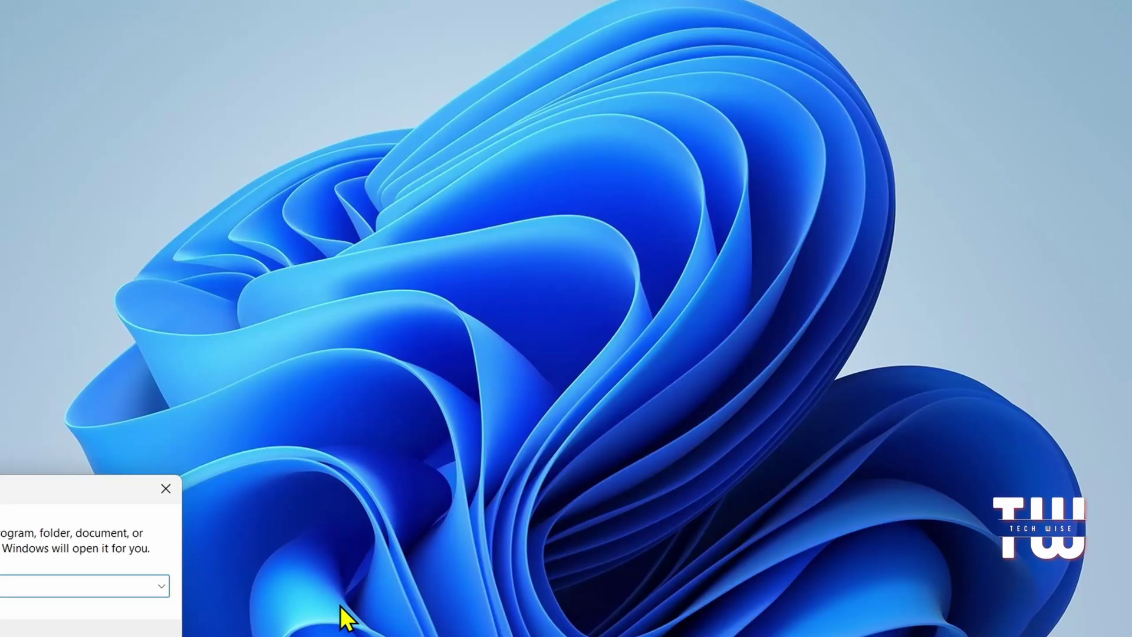
Step: Run appwiz.cpl, open Windows Features and select Virtual Machine Platform
type("appwiz.cp")
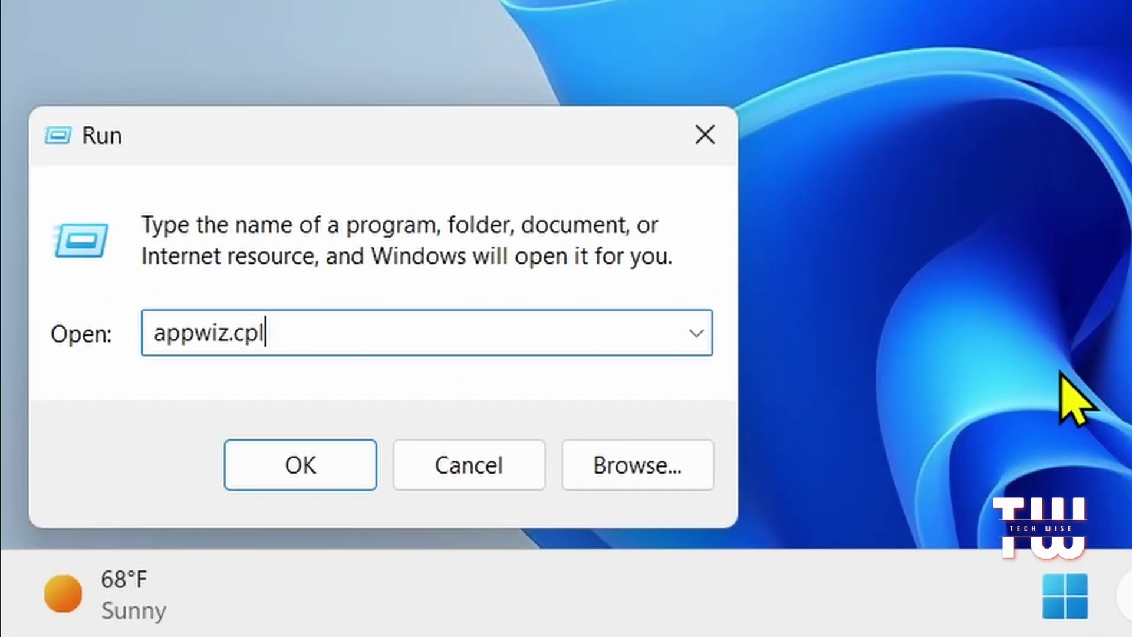
type("l")
key("Return")
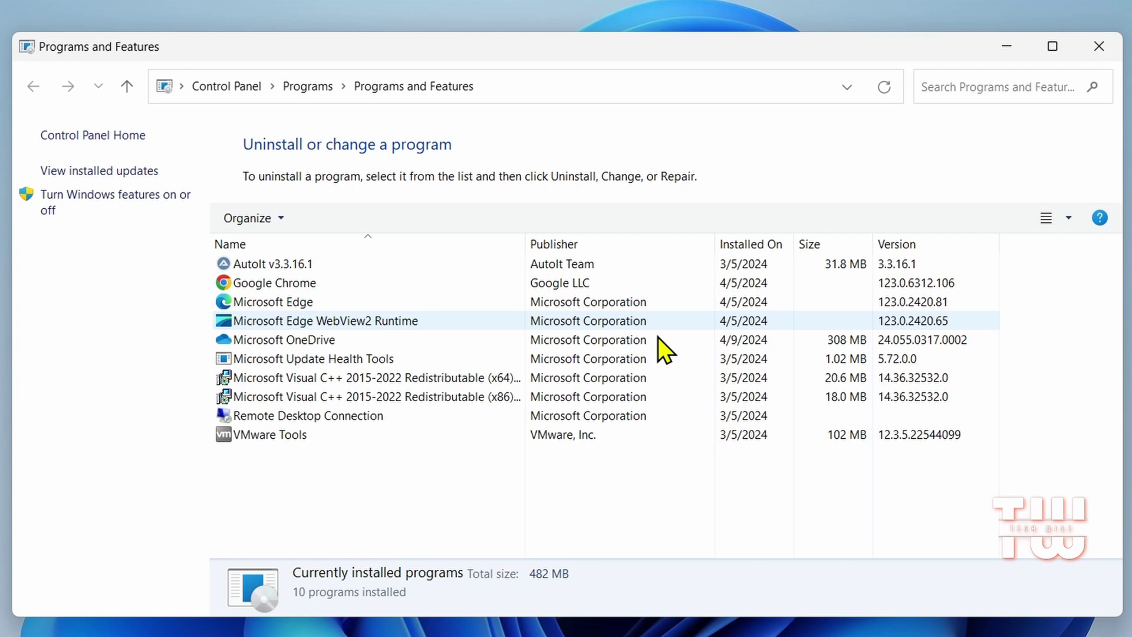
left_click(119, 197)
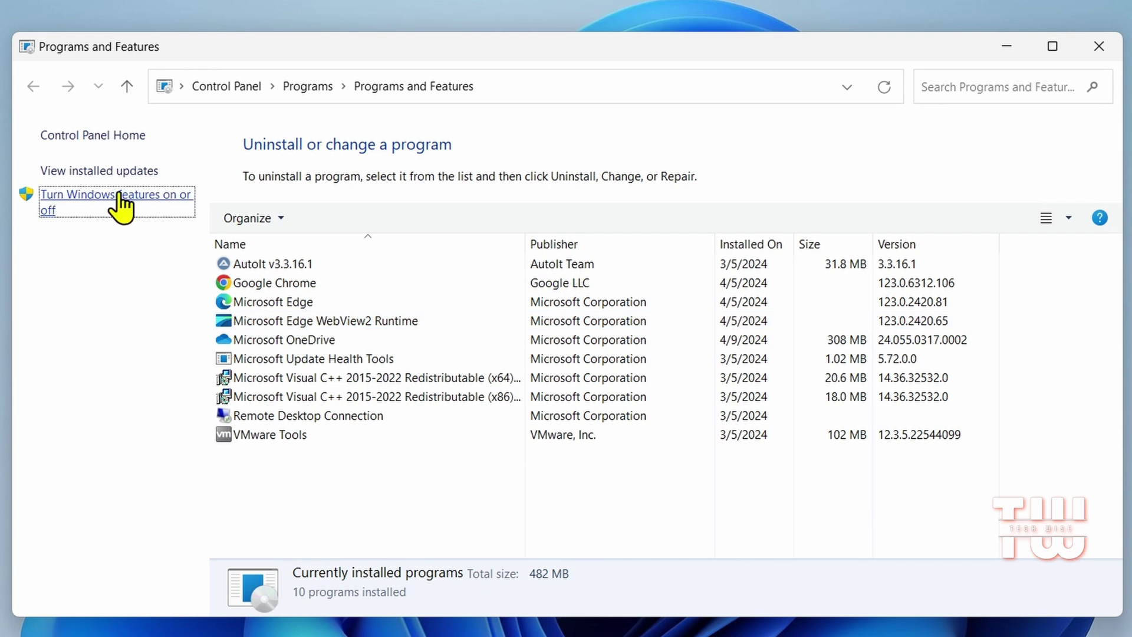
left_click_drag(760, 307, 749, 387)
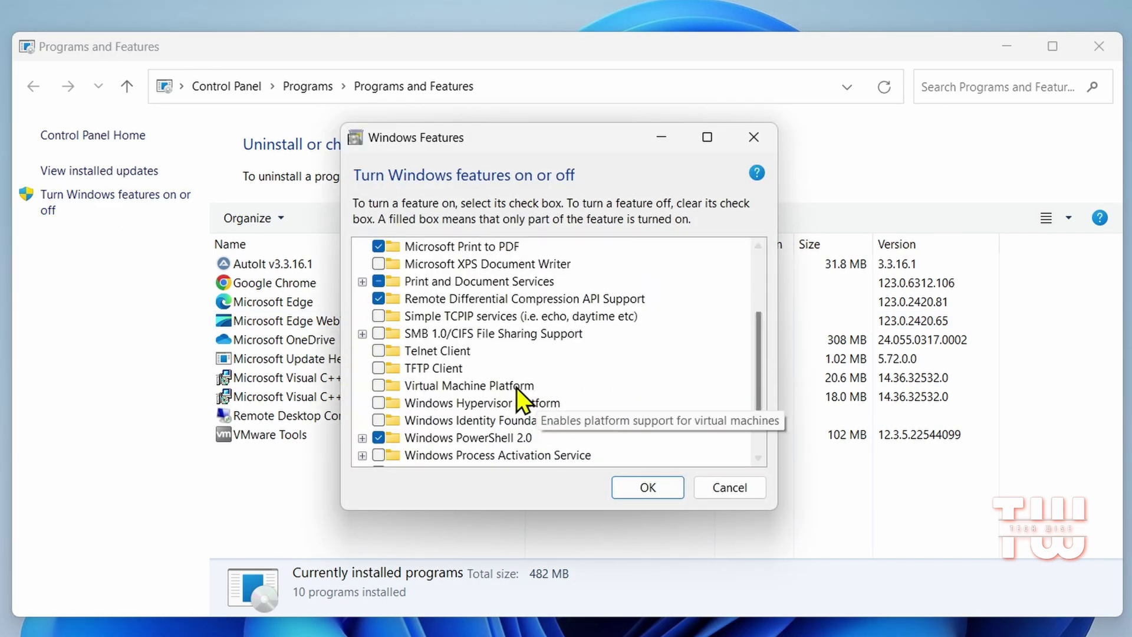
left_click(500, 387)
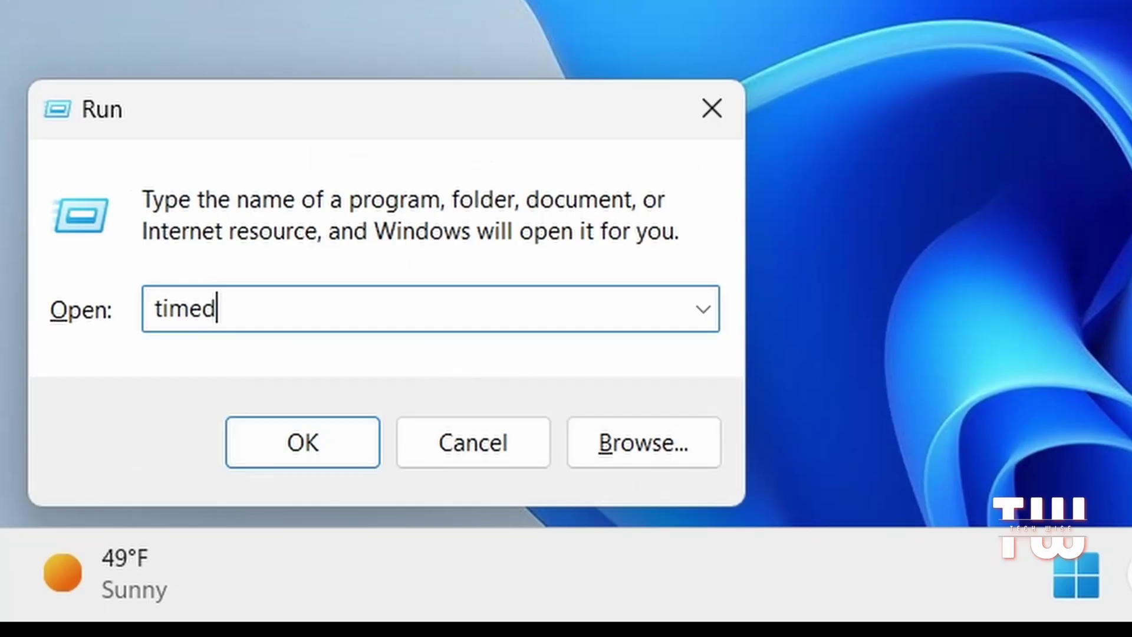
Step: Run timedate.cpl, view Additional Clocks and Internet Time server settings, then close them
type("ate.cpl")
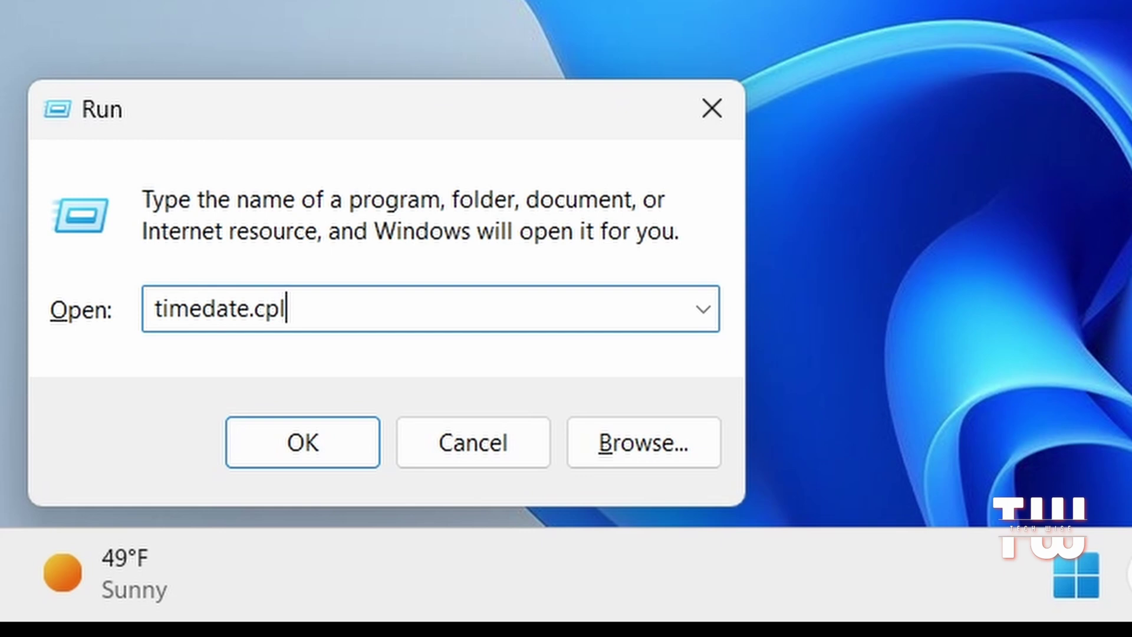
key("Return")
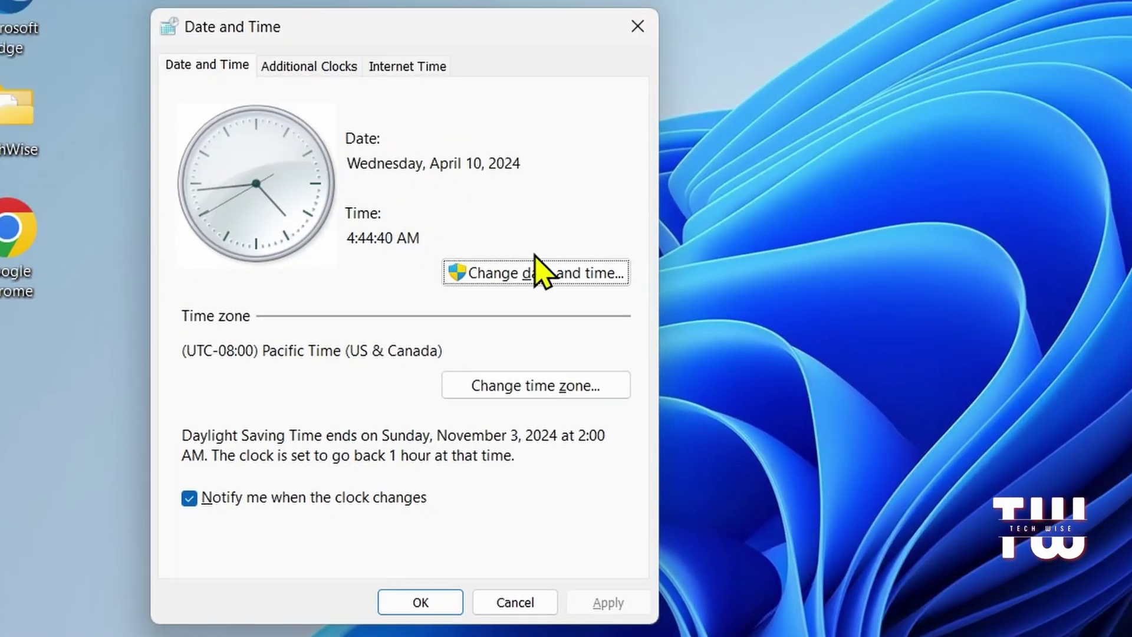
left_click(312, 82)
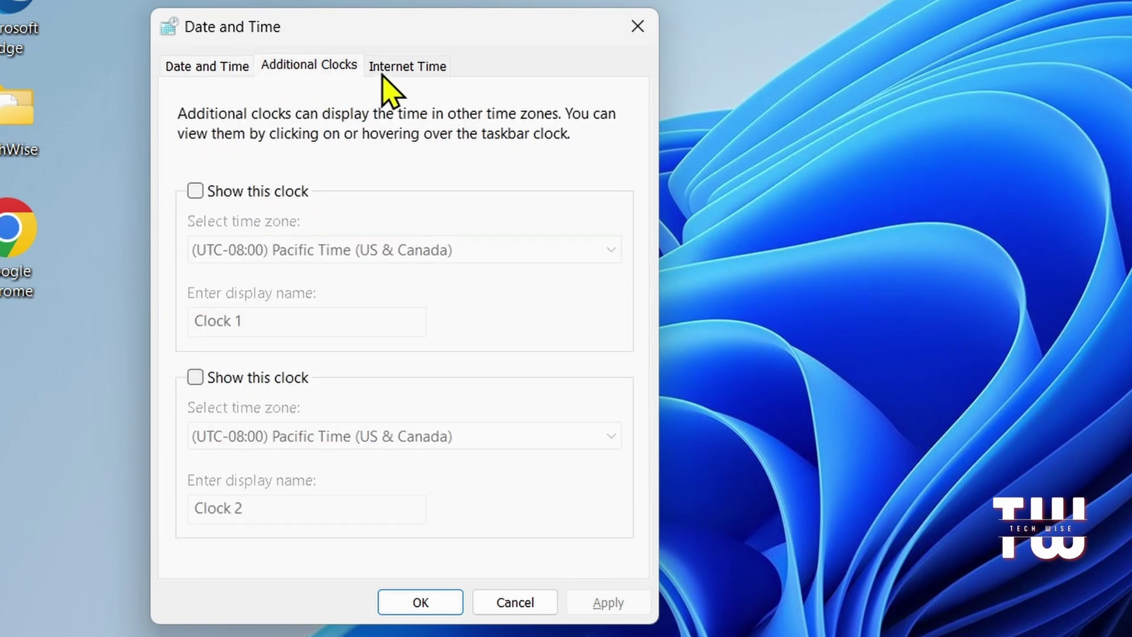
left_click(398, 67)
left_click(557, 382)
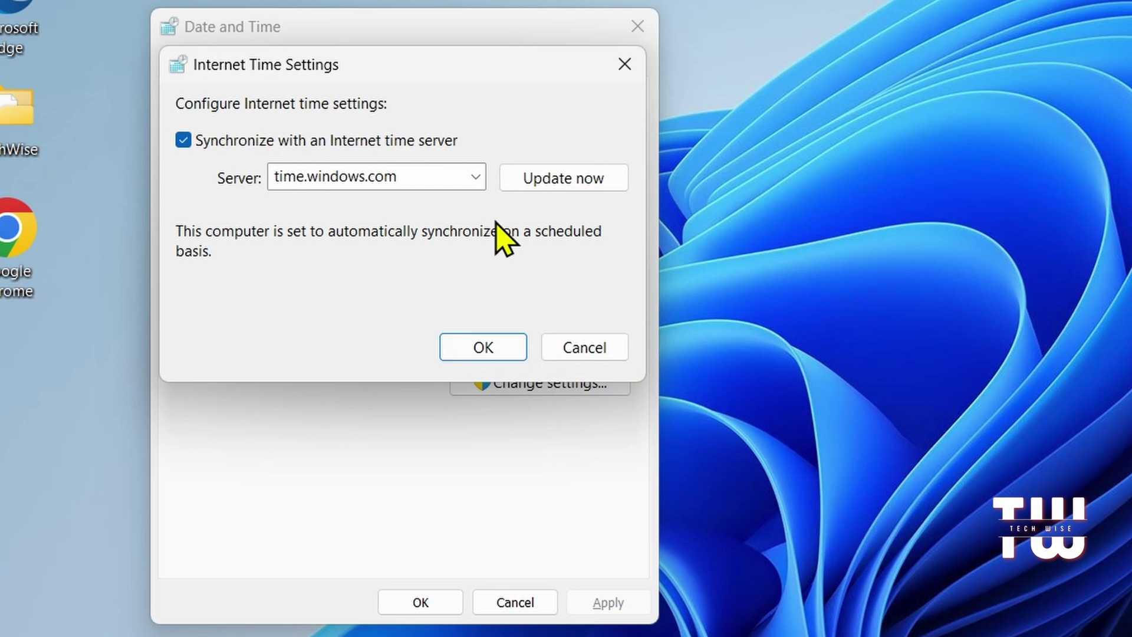
left_click(625, 65)
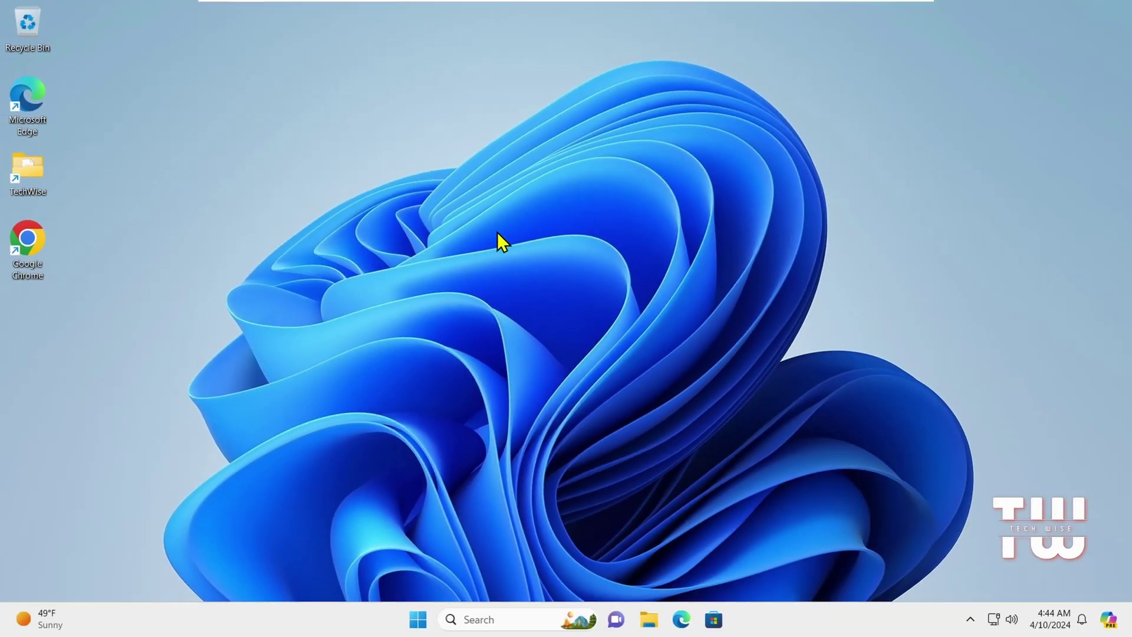
Step: Run devmgmt.msc, expand Bluetooth and Computer, check the RFCOMM device's menu, then close it
key("super+r")
type("dev")
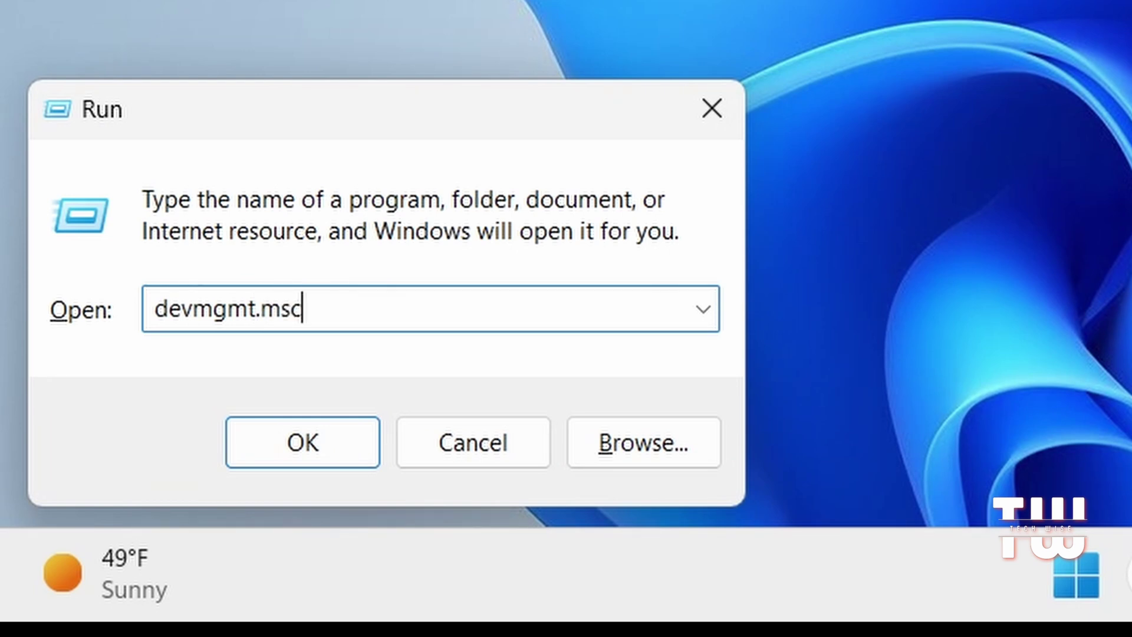
key("Return")
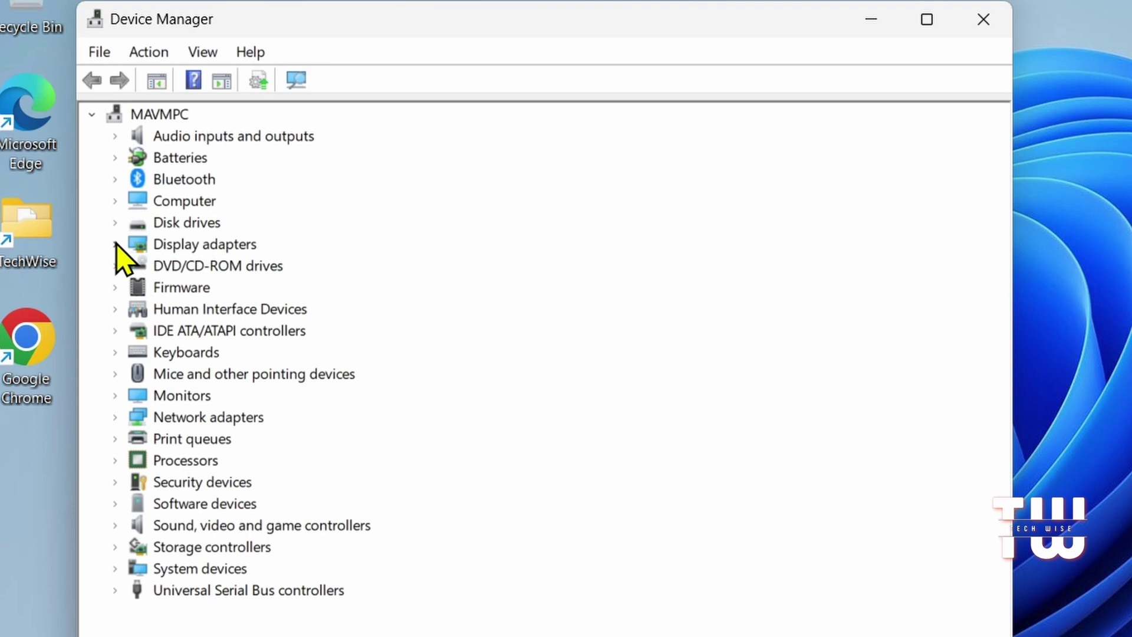
left_click(116, 180)
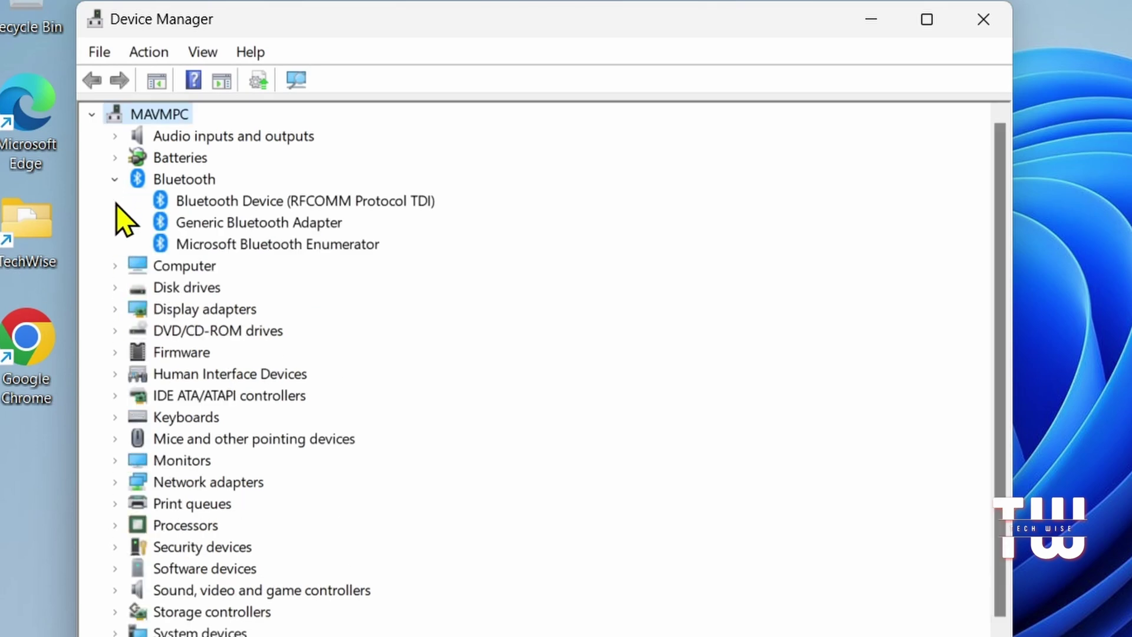
left_click(114, 266)
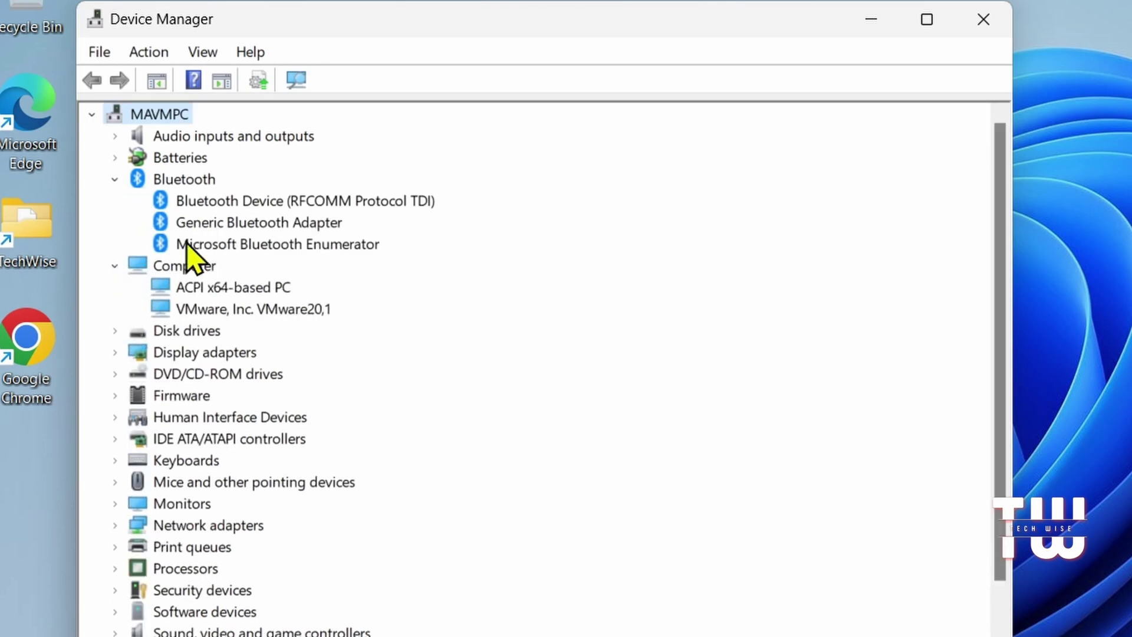
right_click(254, 206)
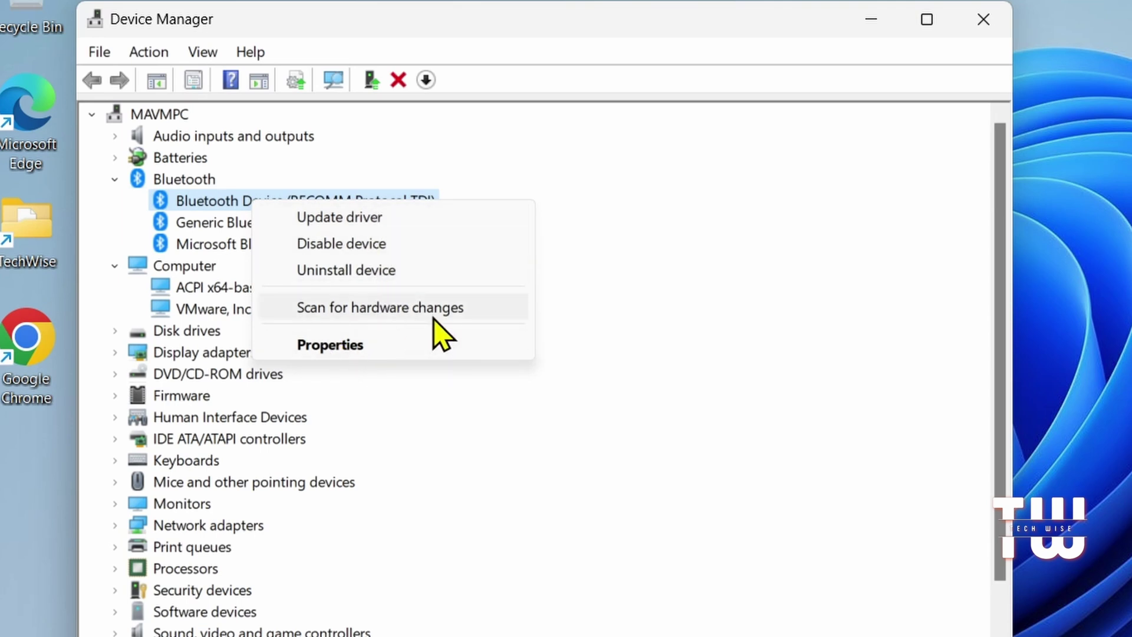
left_click(619, 380)
left_click(984, 20)
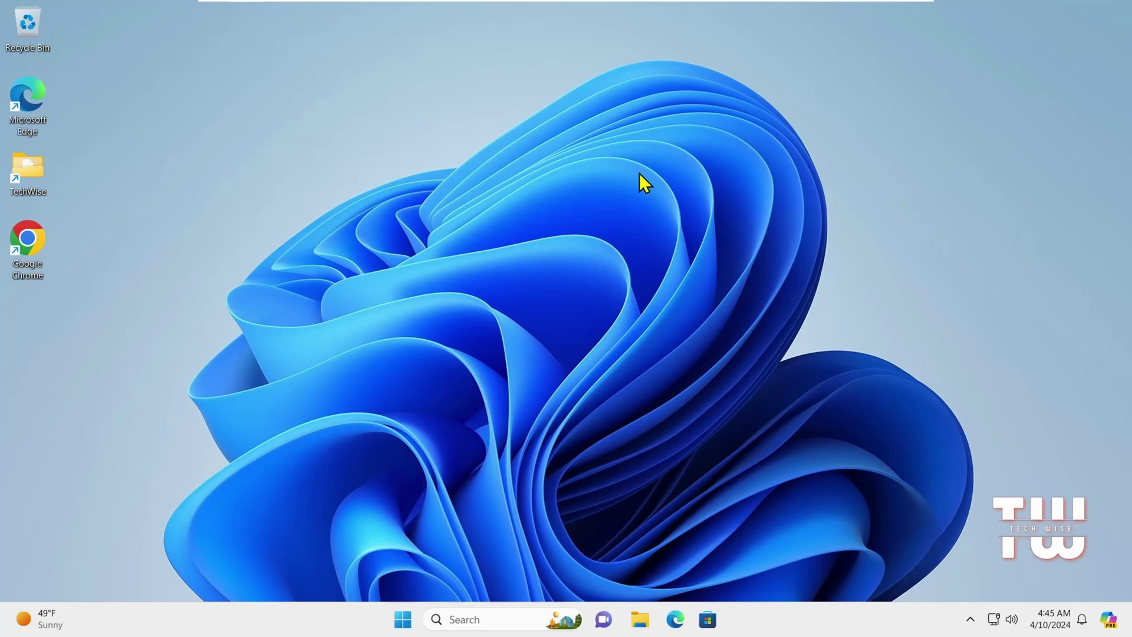
Step: Run winver to check Windows 11 Version 22H2 (OS Build 22621.3296), then close About Windows
key("super+r")
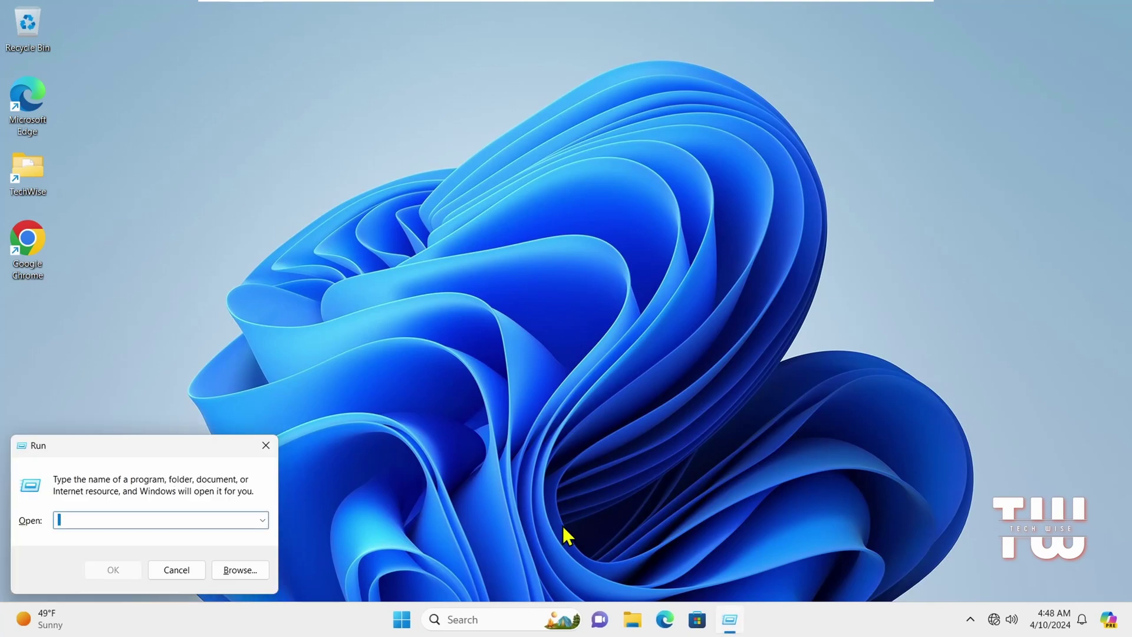
type("winver")
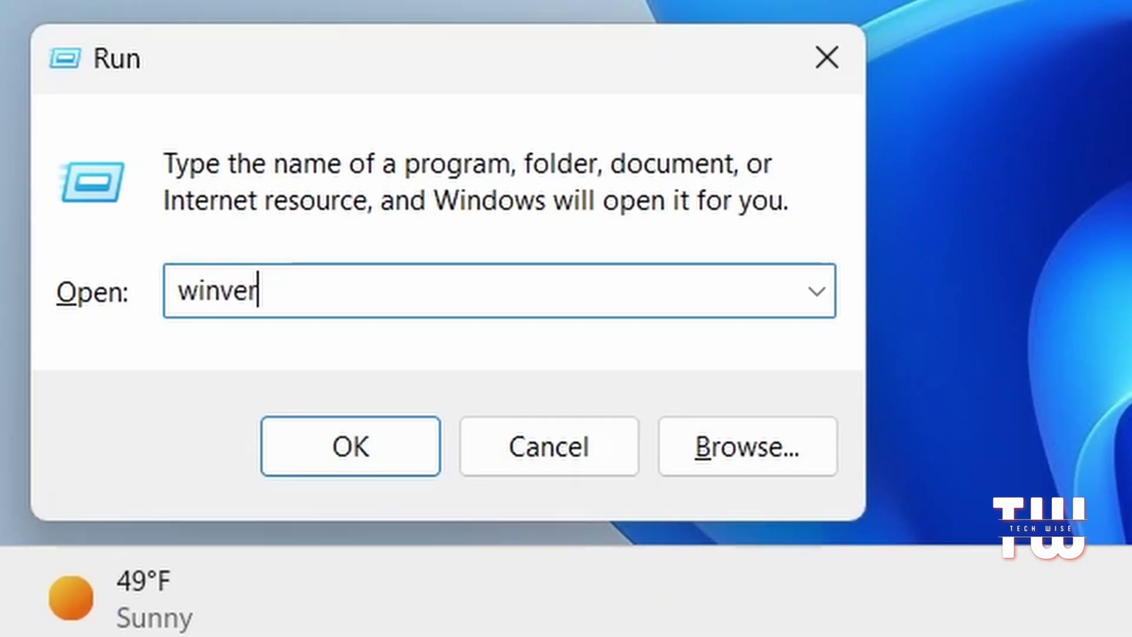
key("Return")
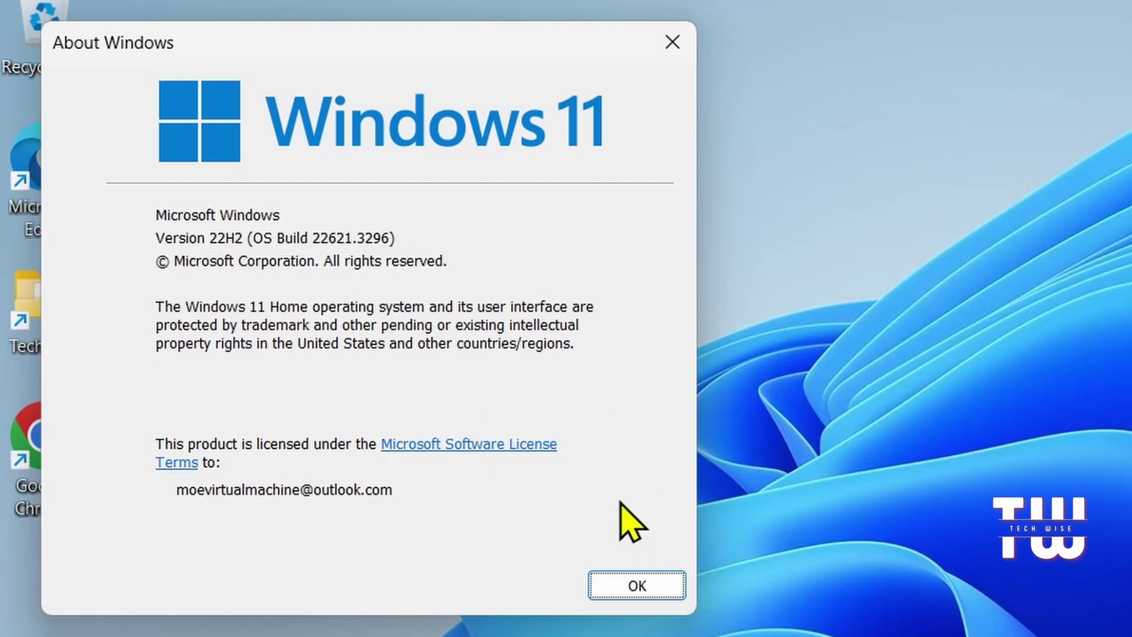
left_click(657, 582)
Step: Open Disk Cleanup for drive C:, cancel the deletion prompt, and scroll through the deletable files
key("super+r")
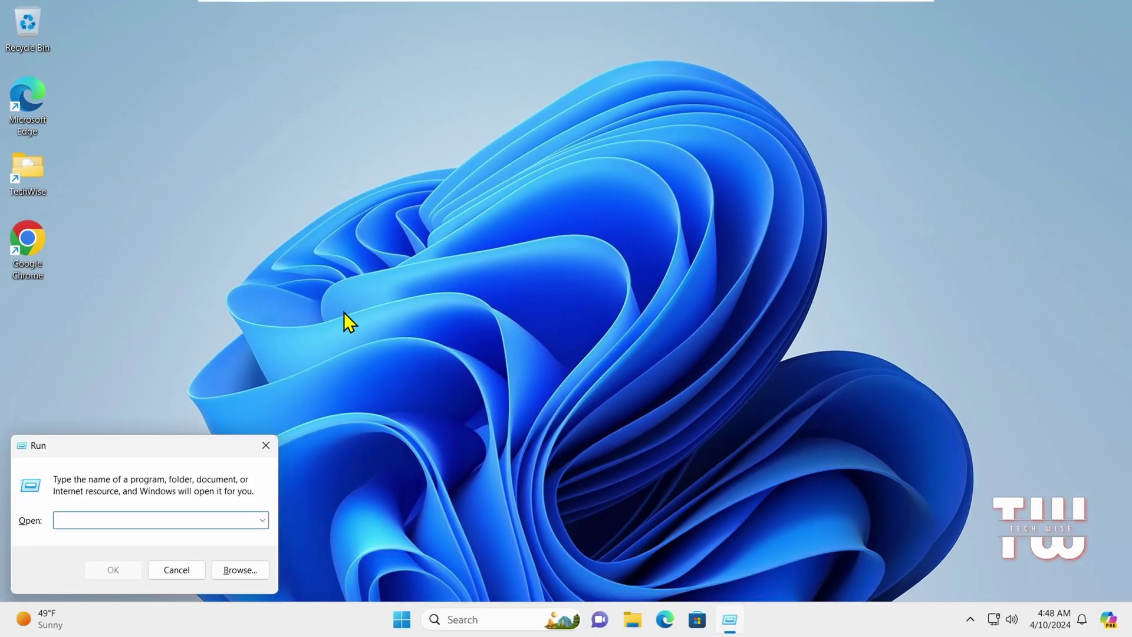
type("cleanmgr")
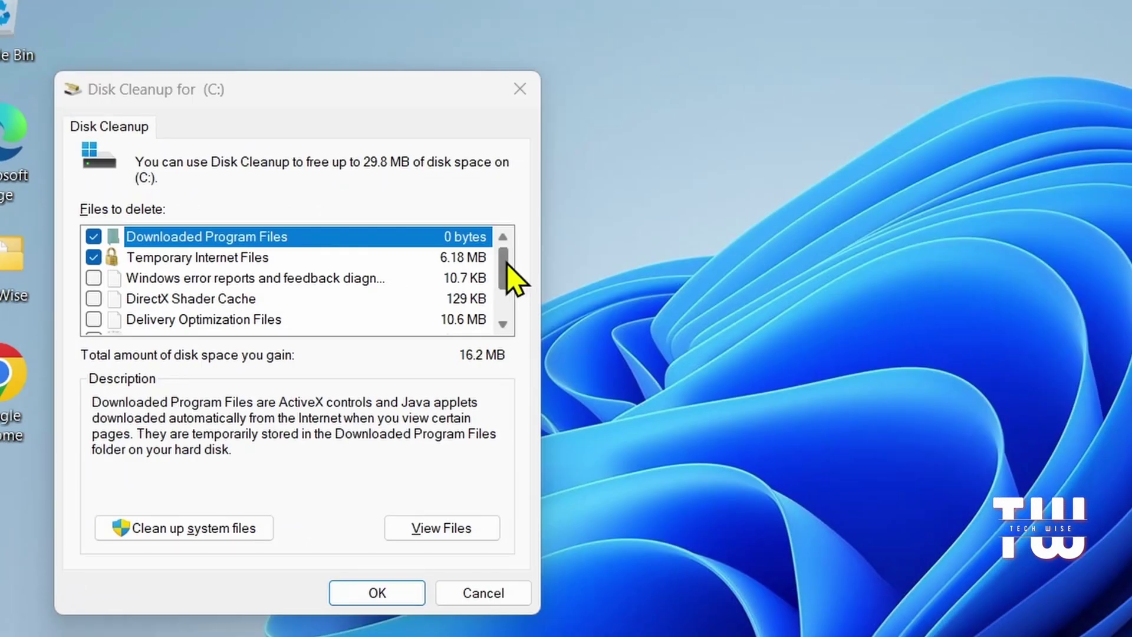
left_click_drag(505, 264, 503, 241)
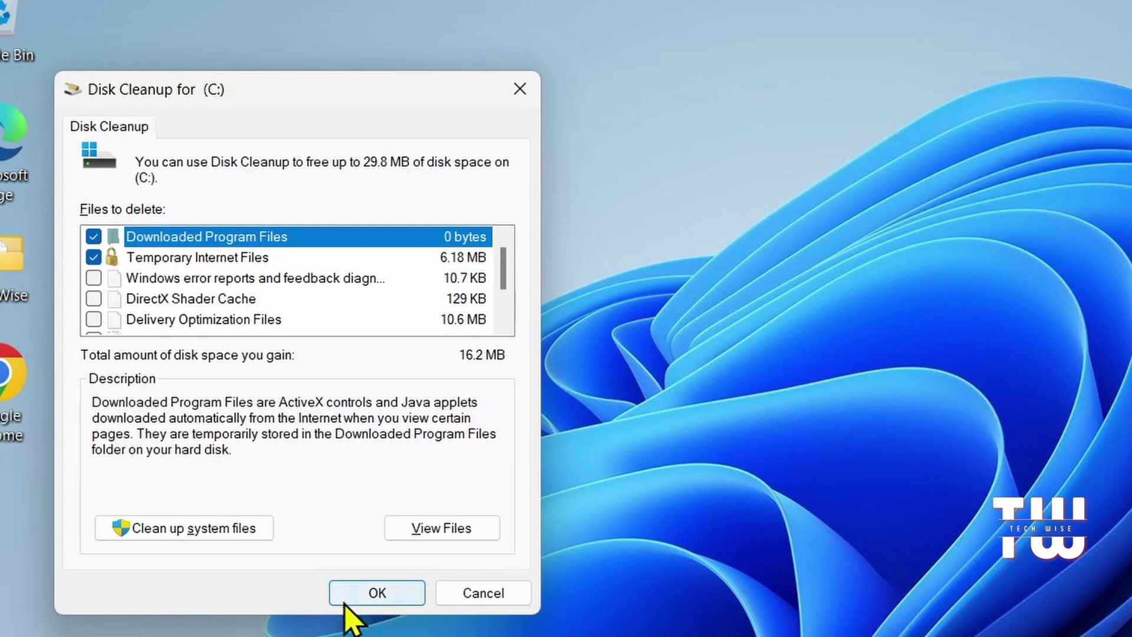
left_click(374, 596)
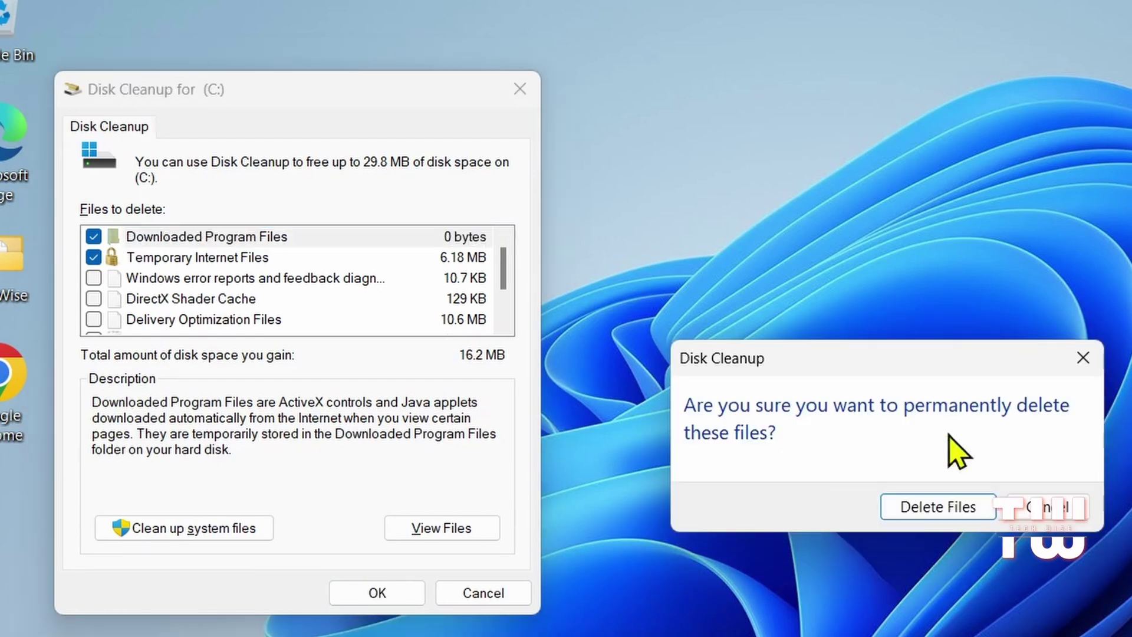
left_click(1082, 364)
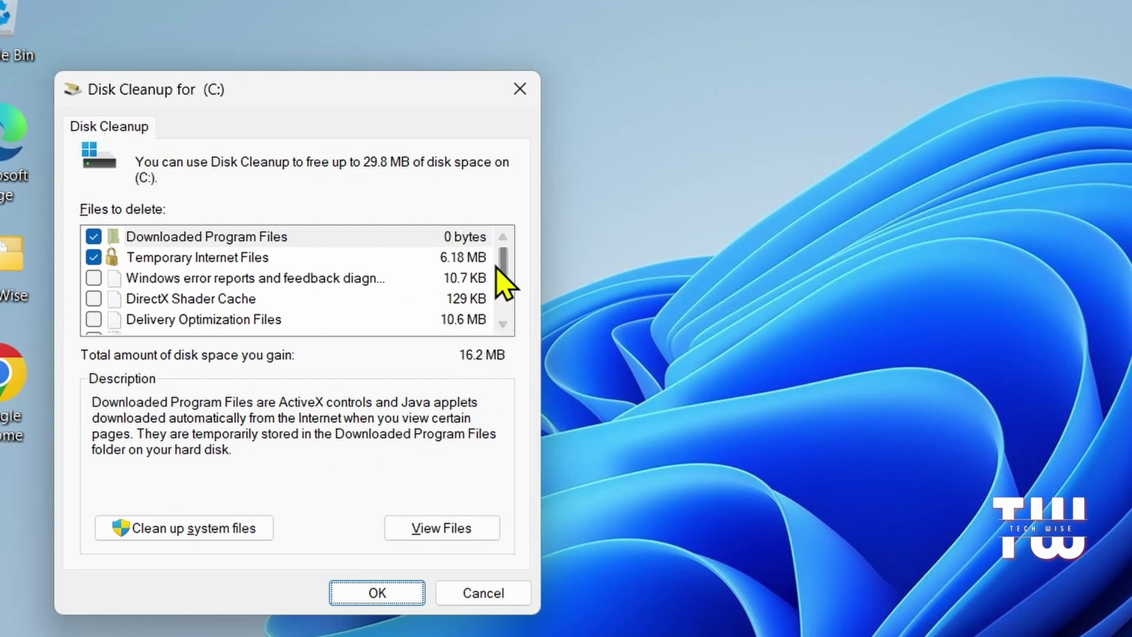
left_click_drag(503, 270, 508, 324)
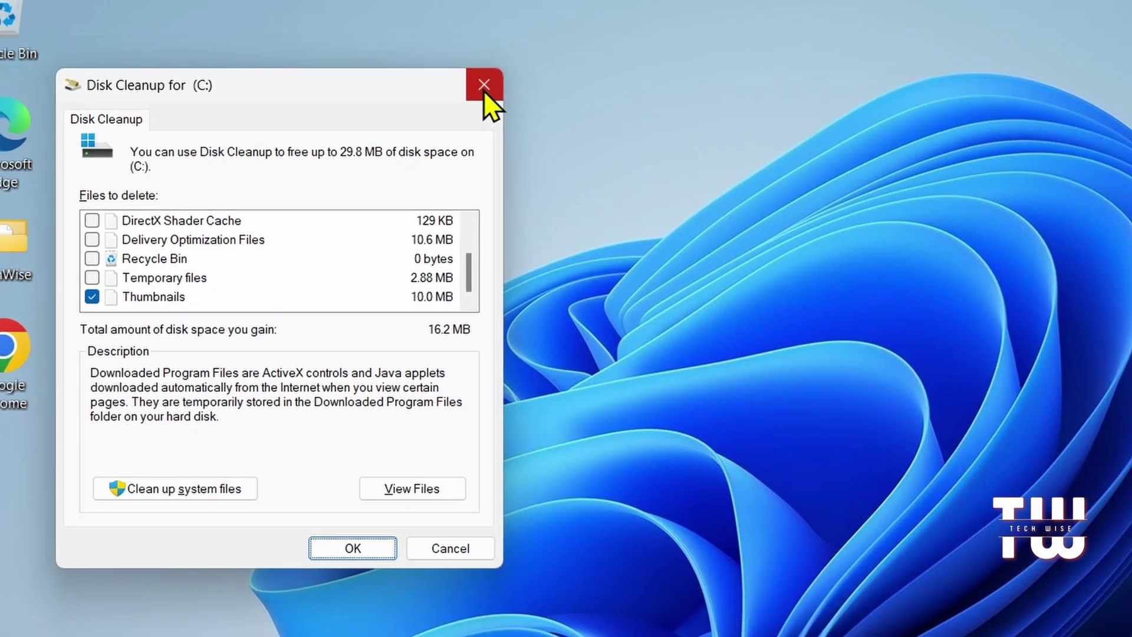
Step: Close Disk Cleanup, run control userpasswords2, and view the Advanced tab of User Accounts
left_click(519, 89)
key("super+r")
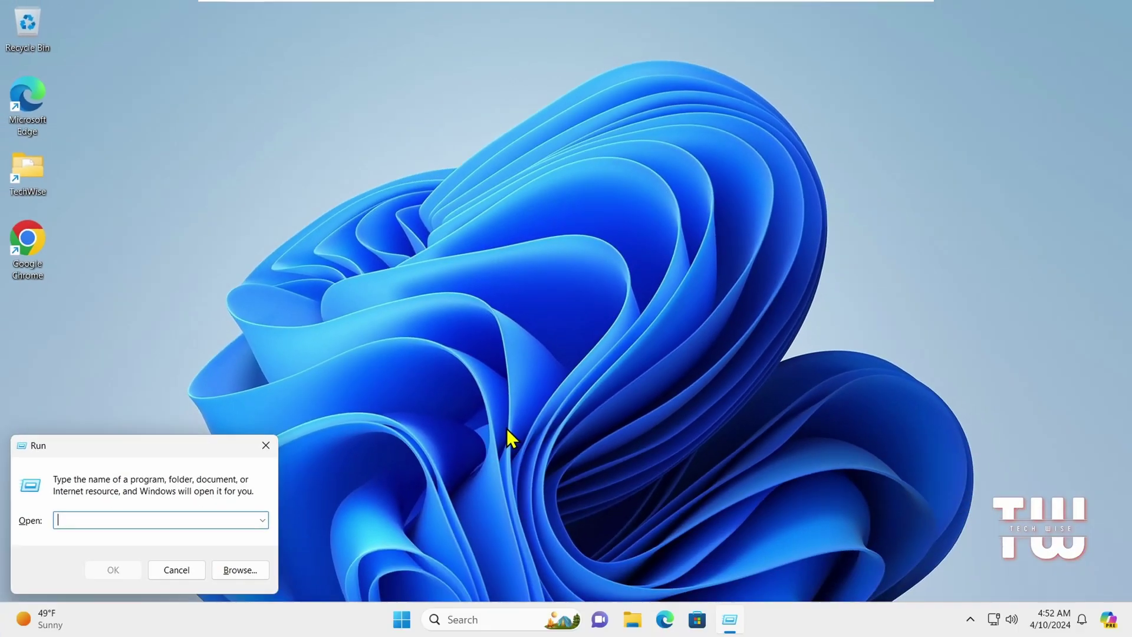
type("cont")
type("rol u")
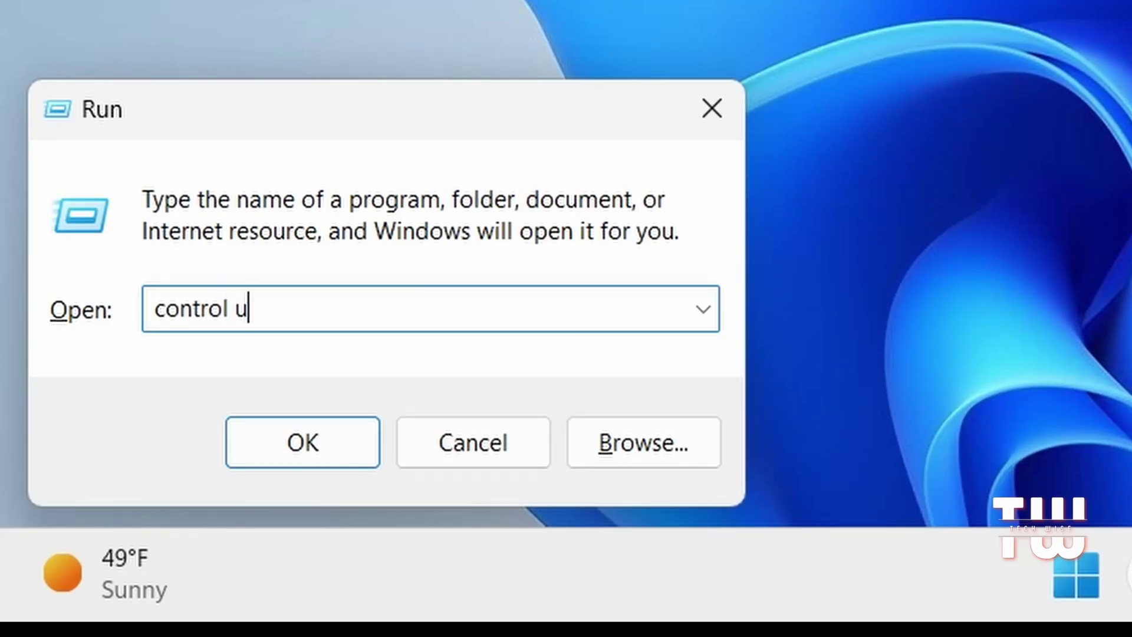
type("serpasswords2")
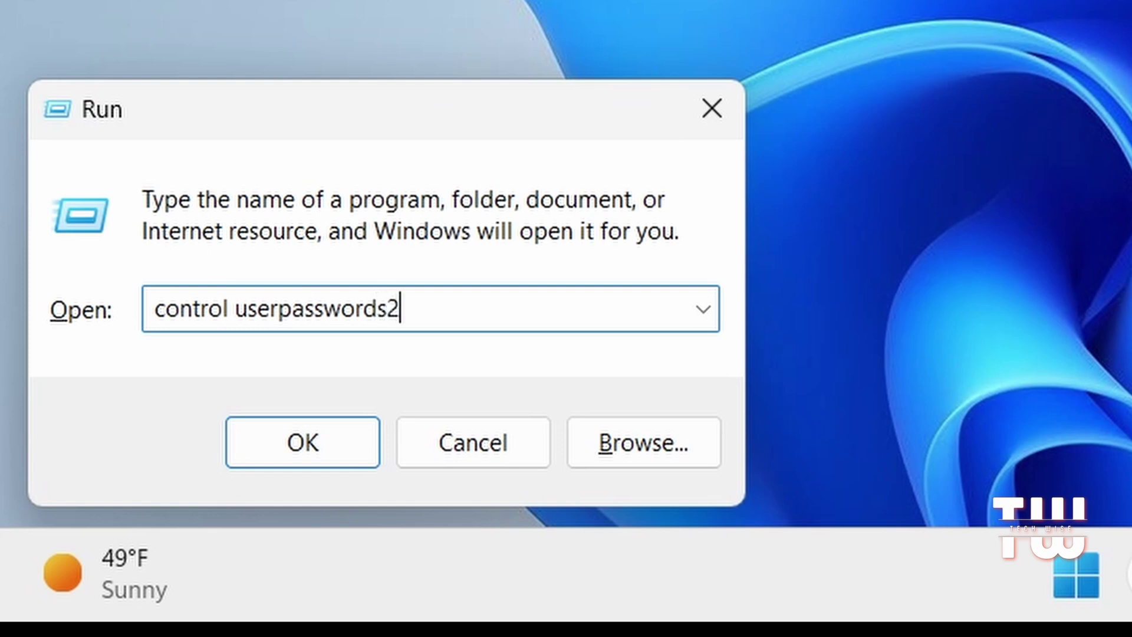
key("Return")
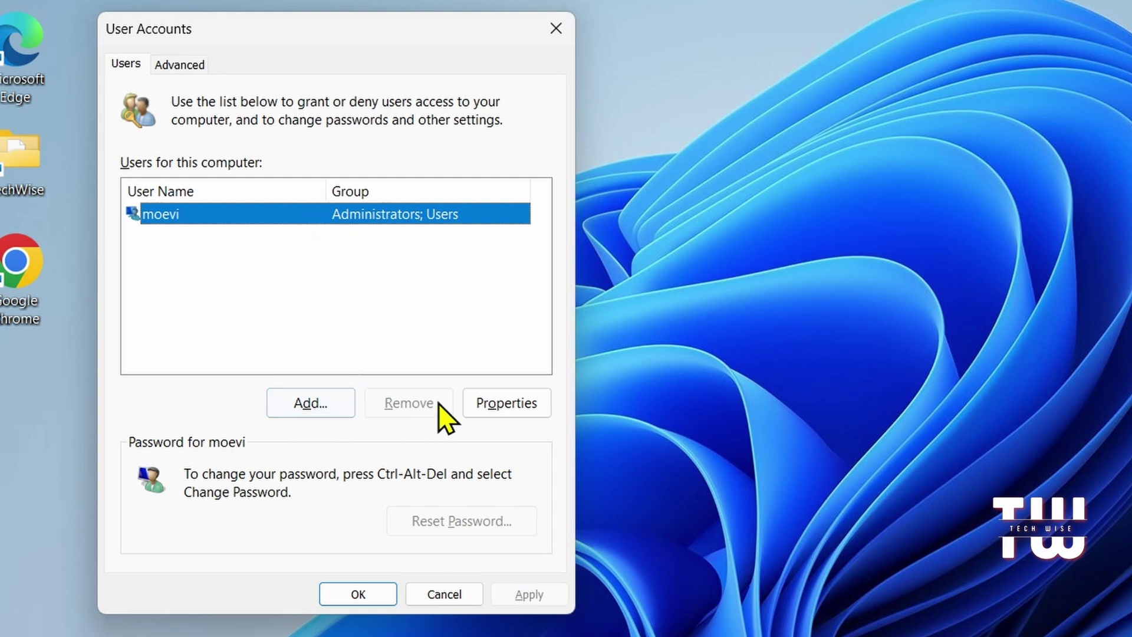
left_click(199, 66)
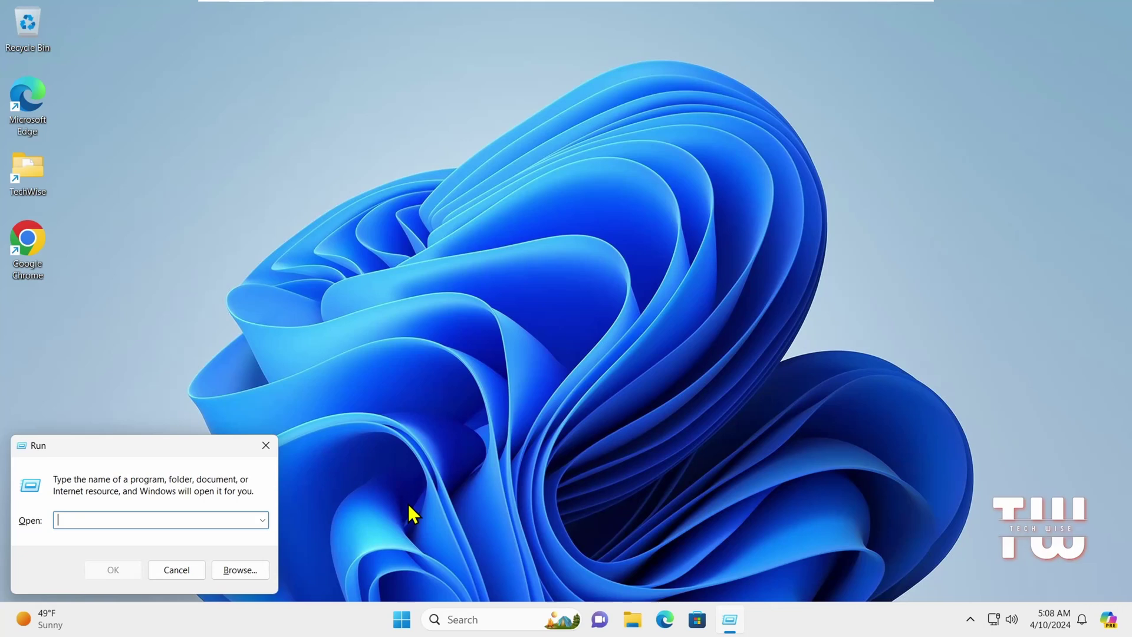
Step: Open Character Map via charmap and preview Nine, Equals, A, O With Grave and Eth
type("charmap")
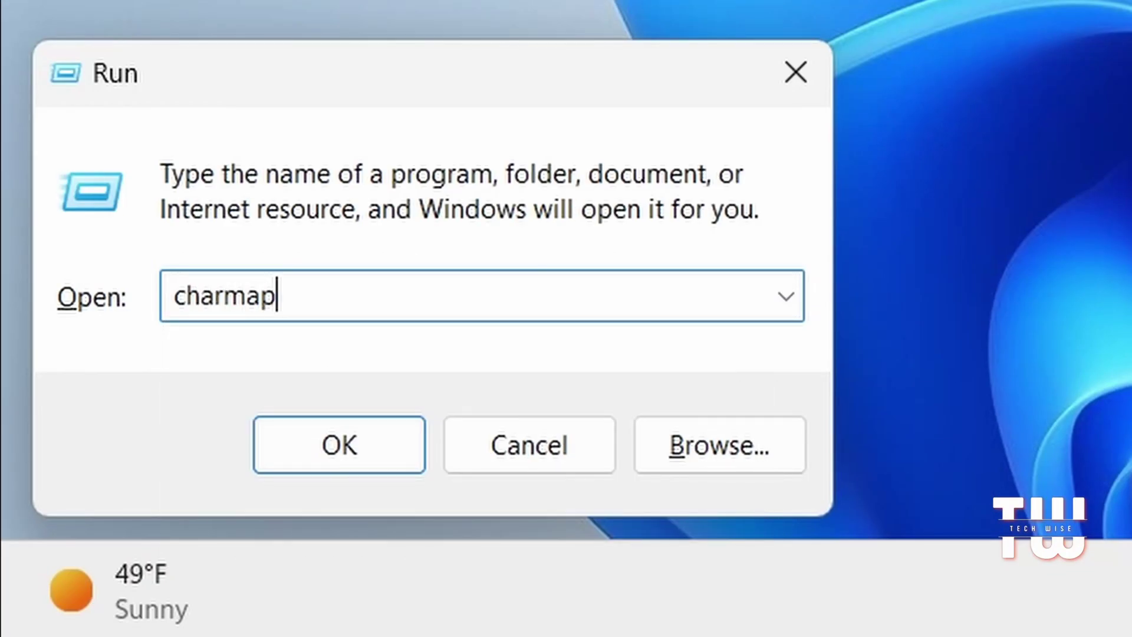
key("Return")
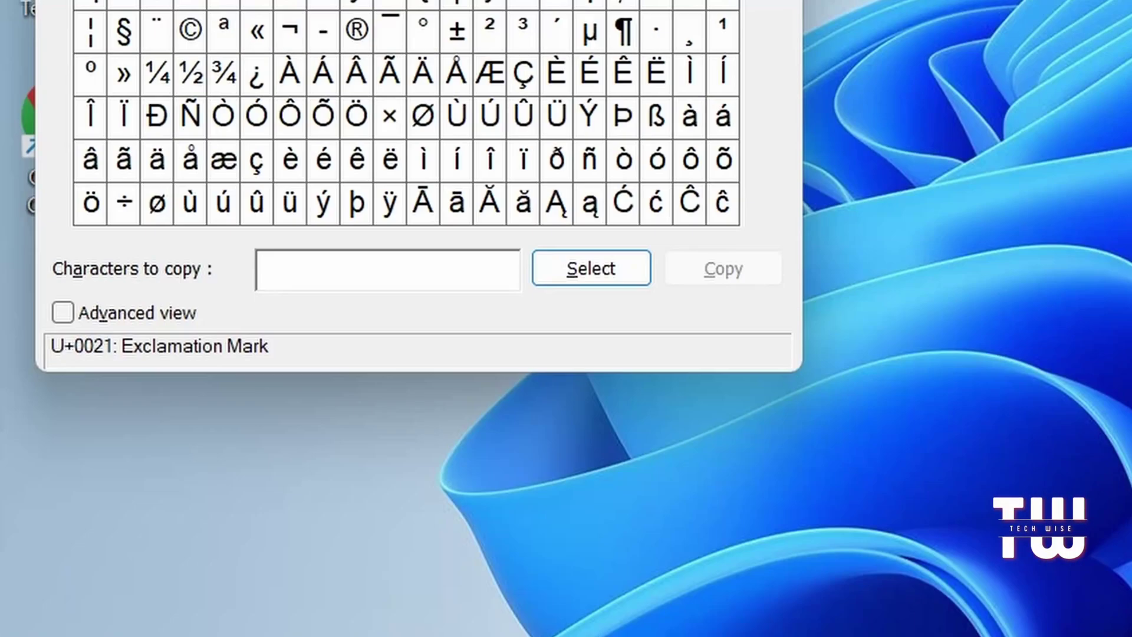
left_click(197, 174)
left_click(324, 180)
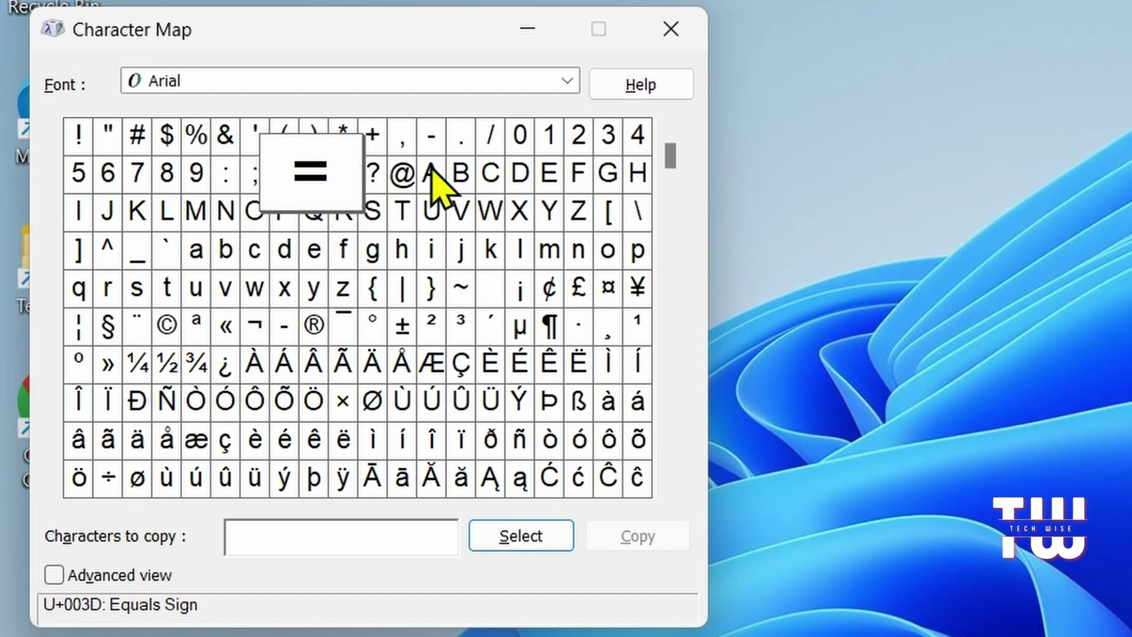
left_click(436, 177)
left_click(203, 402)
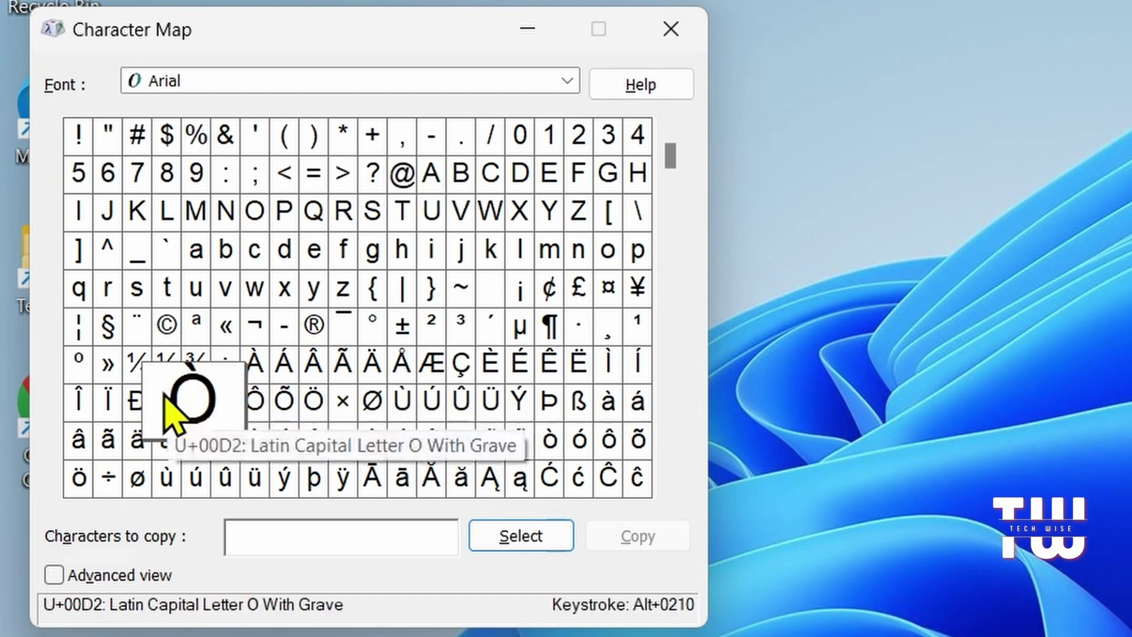
left_click(136, 402)
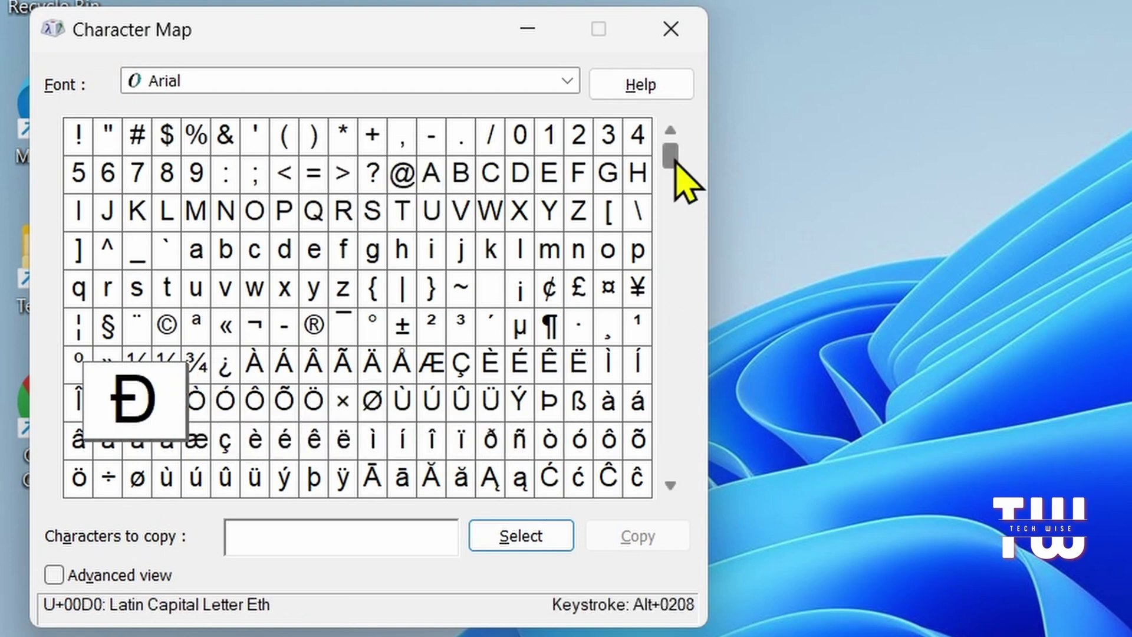
Step: Select and copy Cyrillic Capital Letter Komi Dzje (U+0506), then close Character Map
left_click_drag(678, 166, 679, 265)
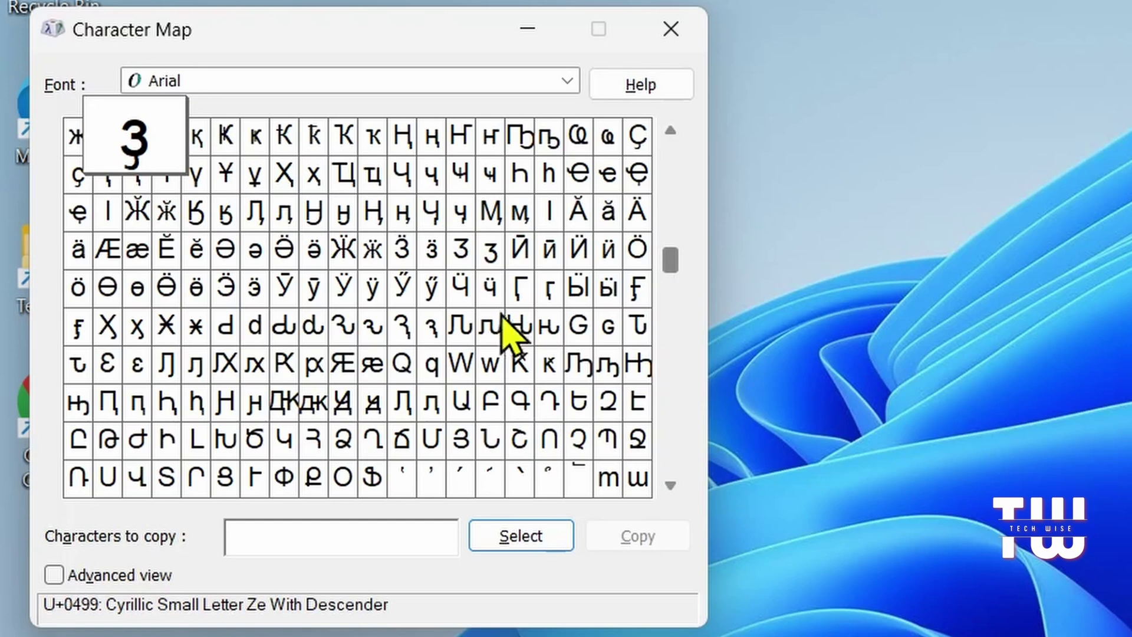
left_click(401, 329)
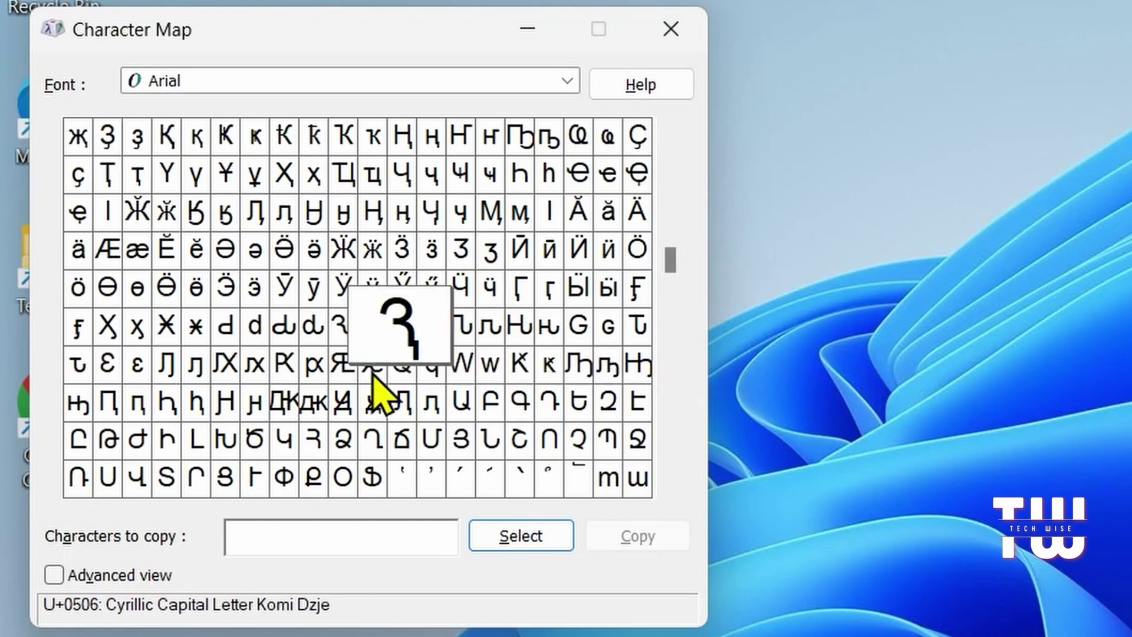
left_click(511, 535)
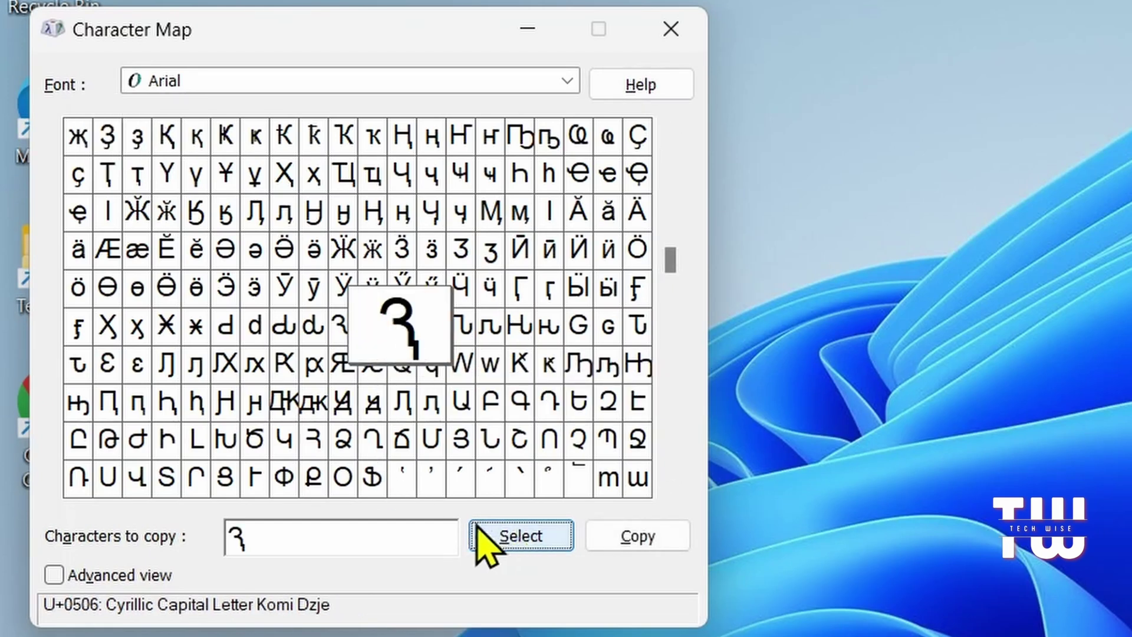
left_click(655, 553)
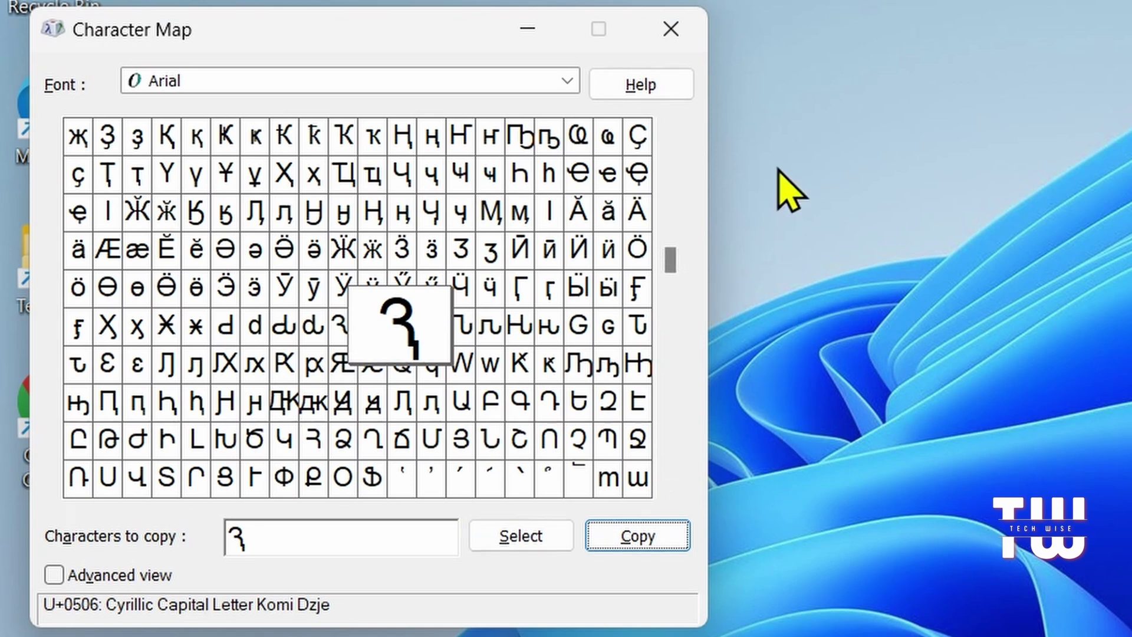
left_click(697, 36)
Step: Run the choice command so a terminal shows its [Y,N]? prompt
key("super+r")
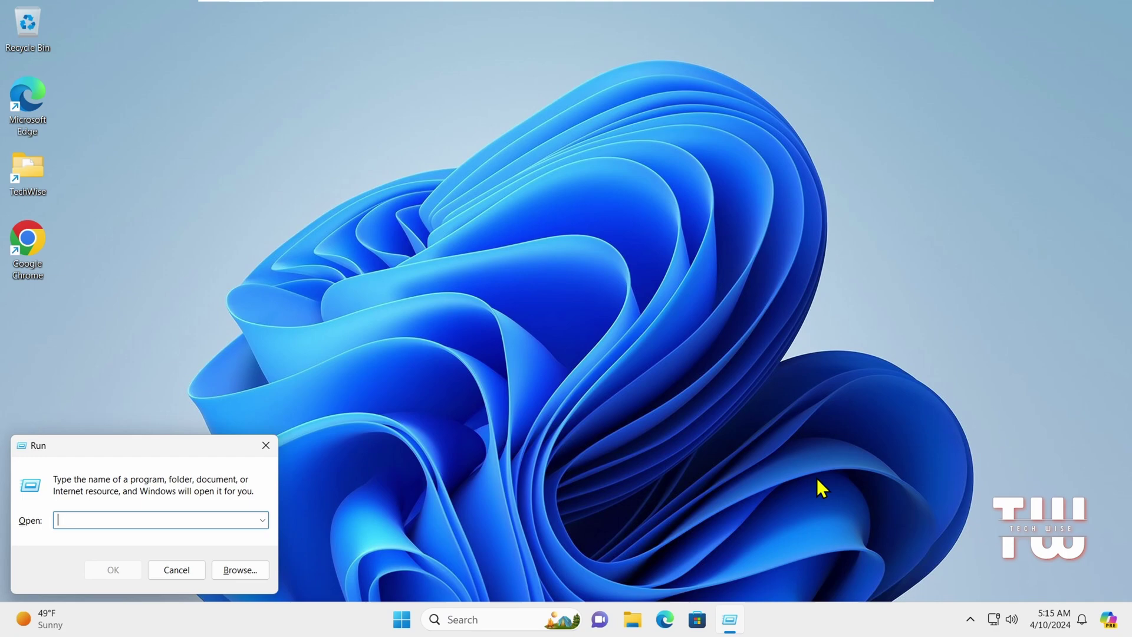
type("choice")
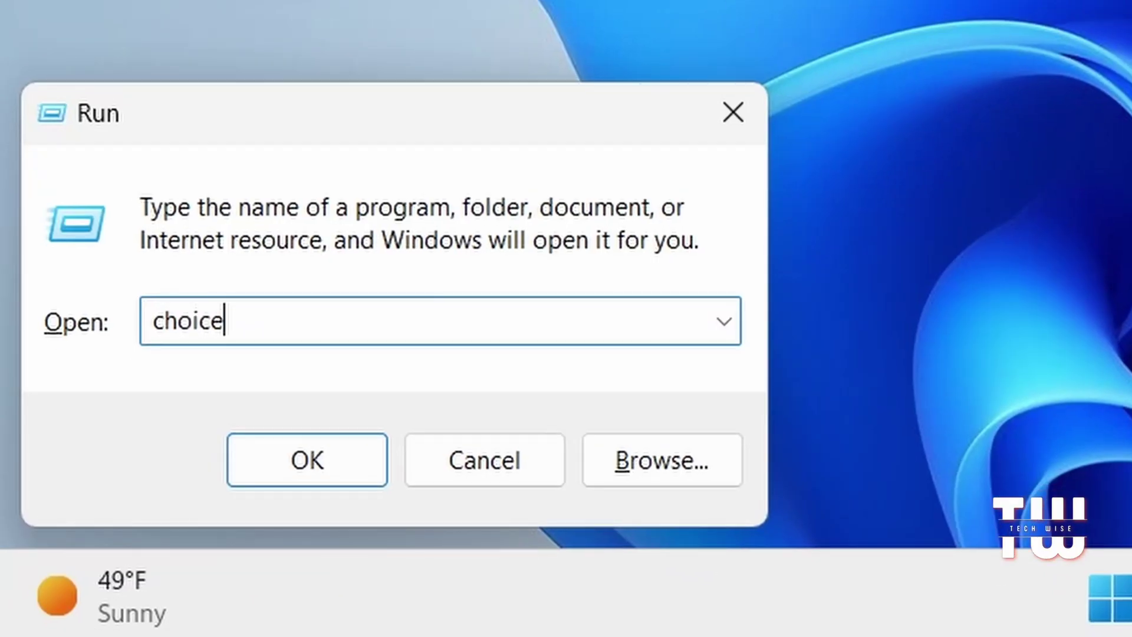
key("Return")
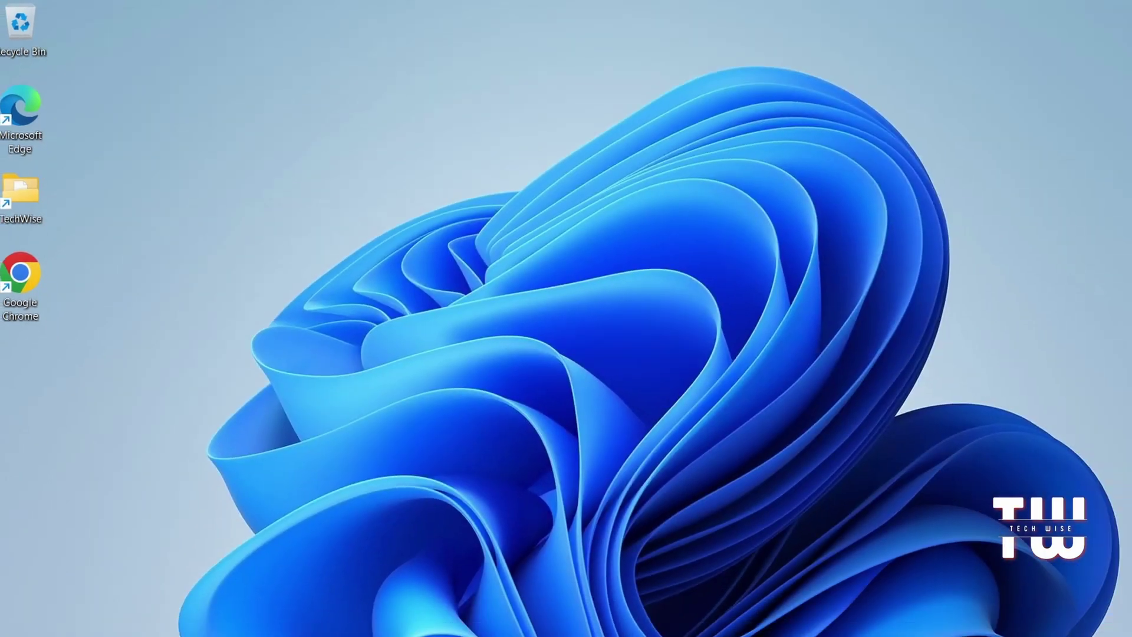
Step: Launch ClearType Text Tuner with cttune and pick preferred text samples on pages 2 and 3
key("super+r")
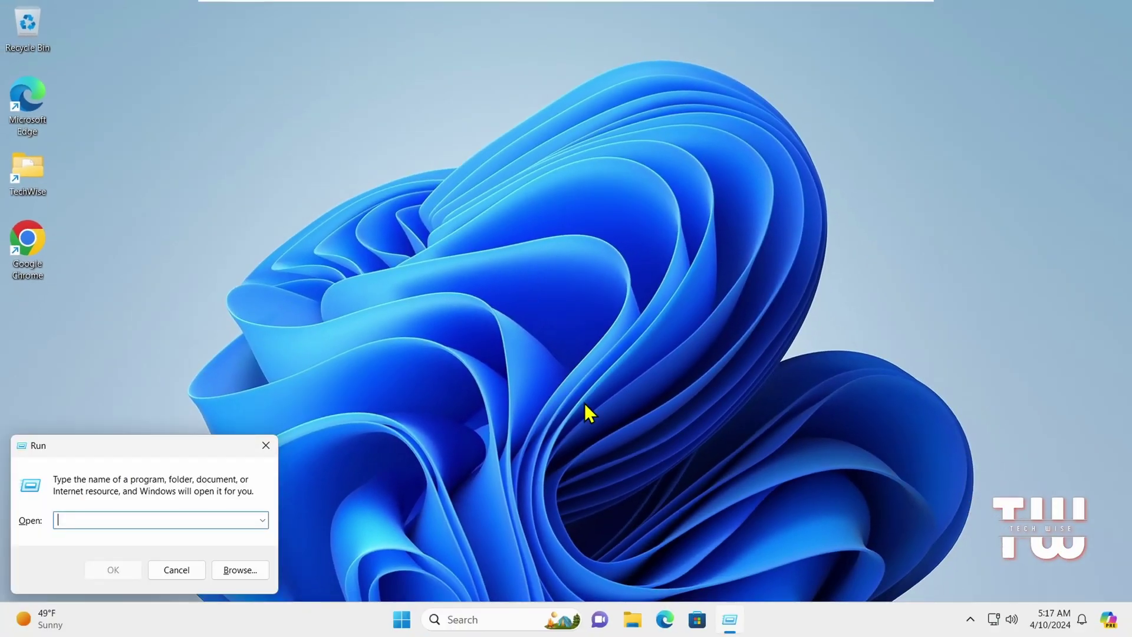
type("ct")
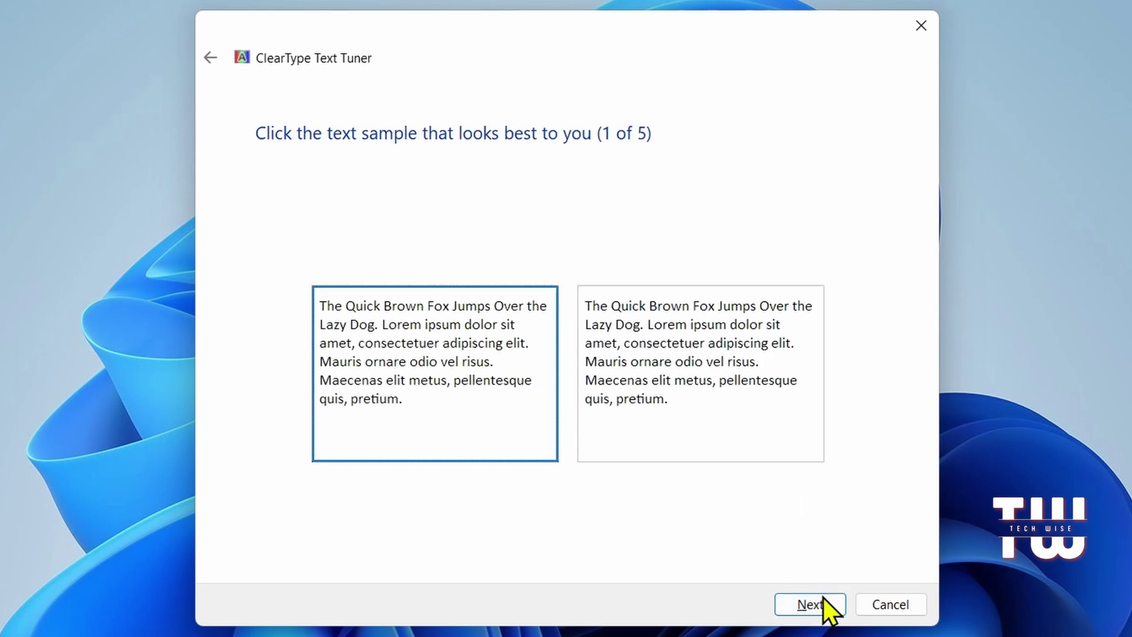
left_click(823, 598)
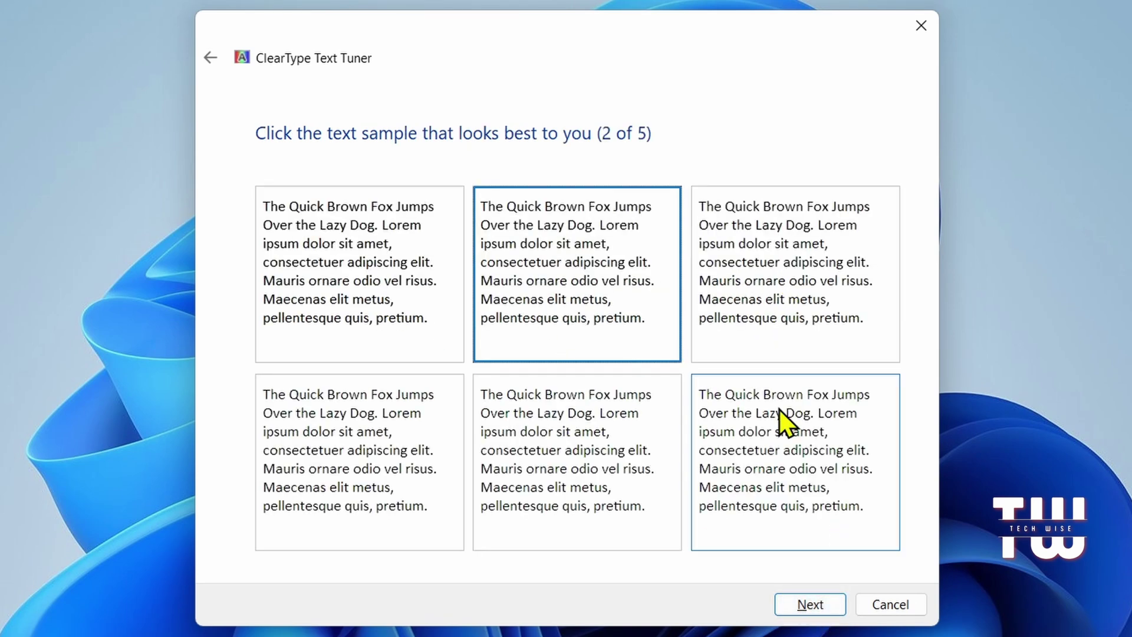
left_click(429, 314)
left_click(768, 275)
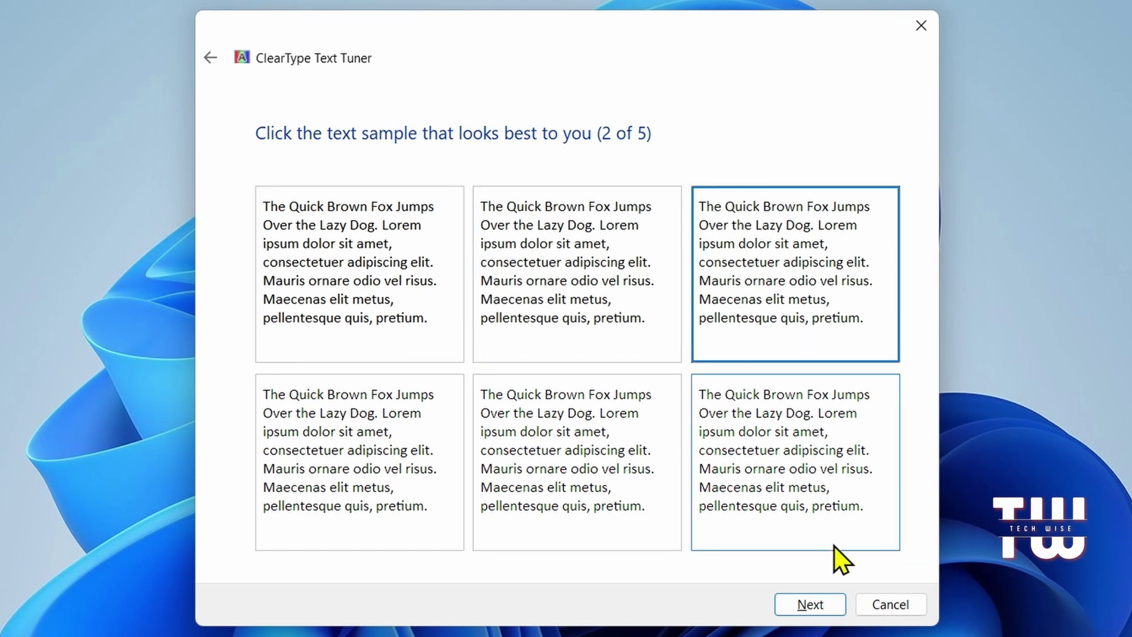
left_click(832, 602)
left_click(619, 345)
left_click(750, 348)
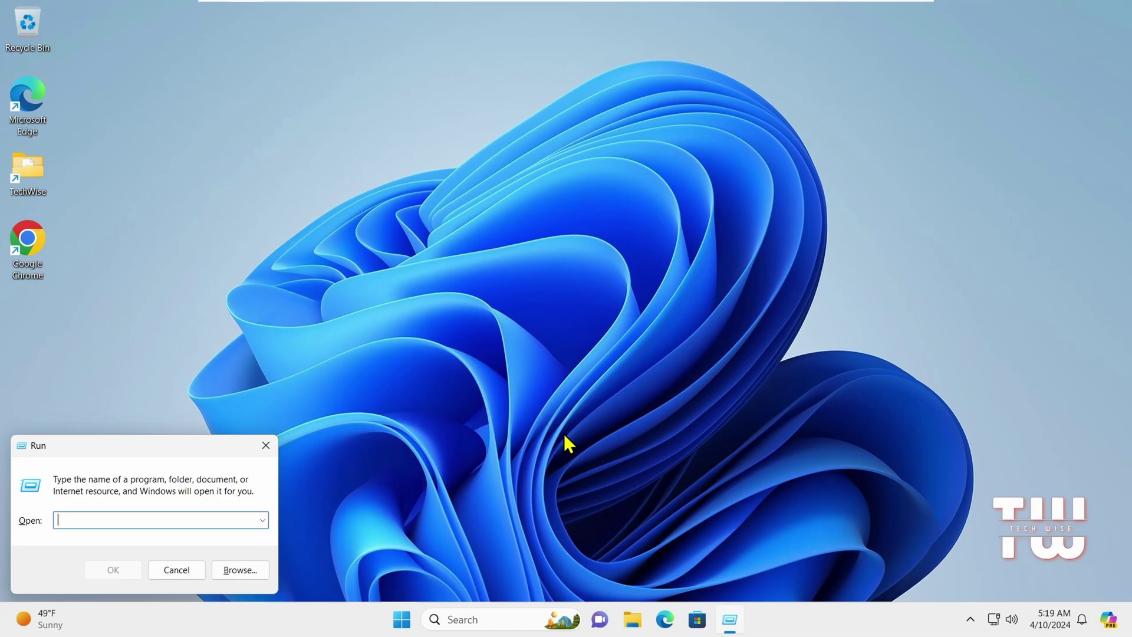
Step: Open dxdiag and view the Sound tab, then the Input tab listing mouse and keyboard
type("dx")
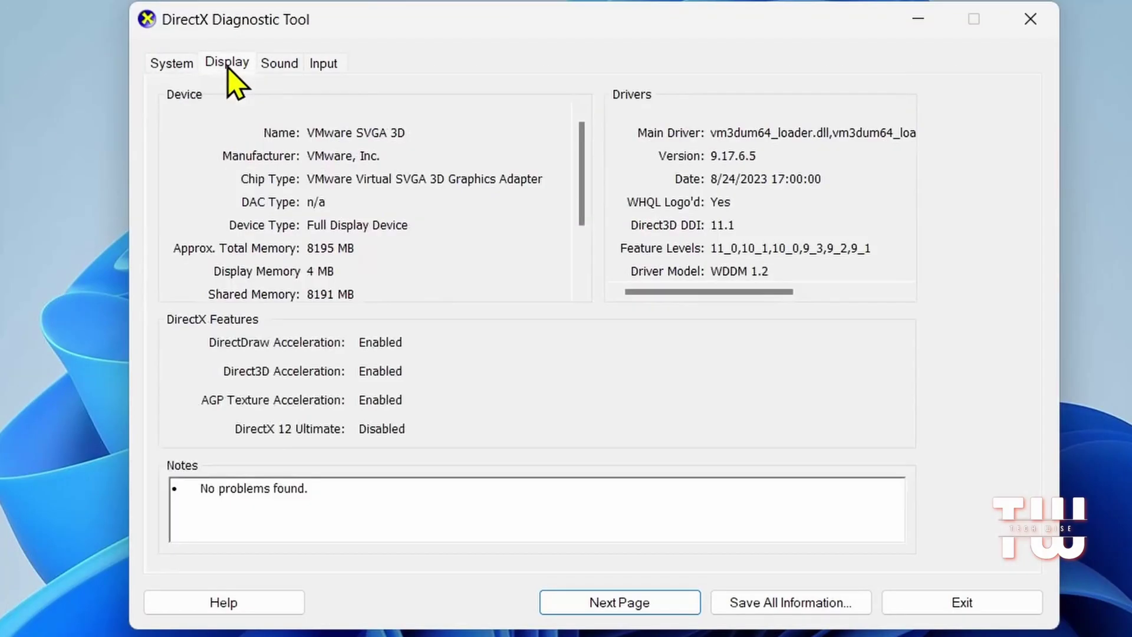
left_click(275, 64)
left_click(312, 65)
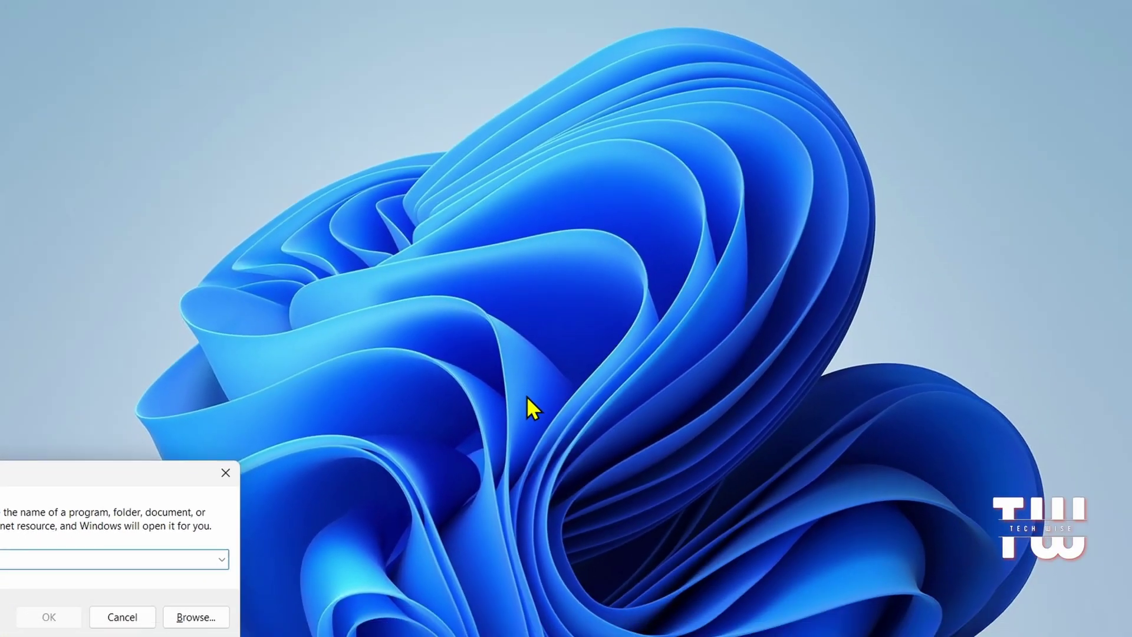
Step: Run changepk and approve the Windows Activation User Account Control prompt
type("ch")
type("angepk")
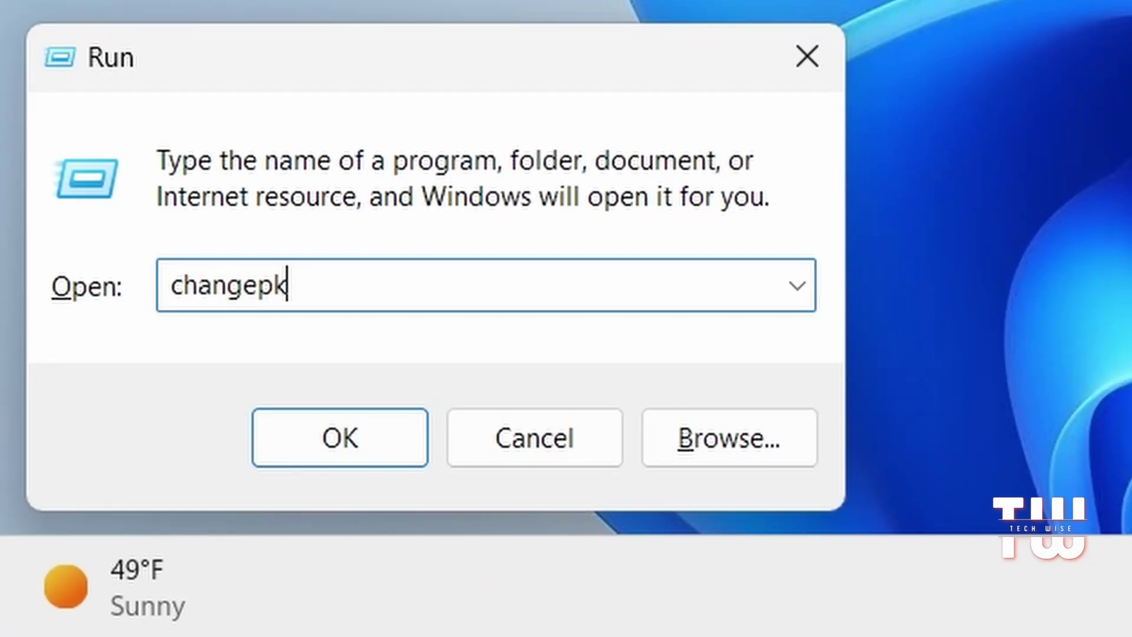
key("Return")
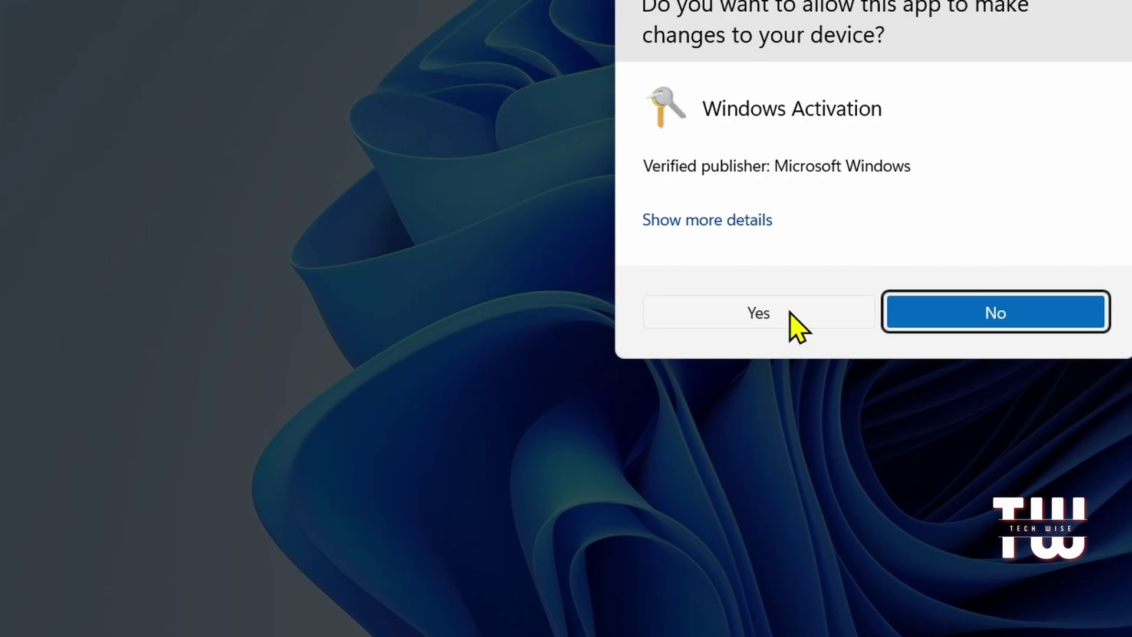
left_click(505, 434)
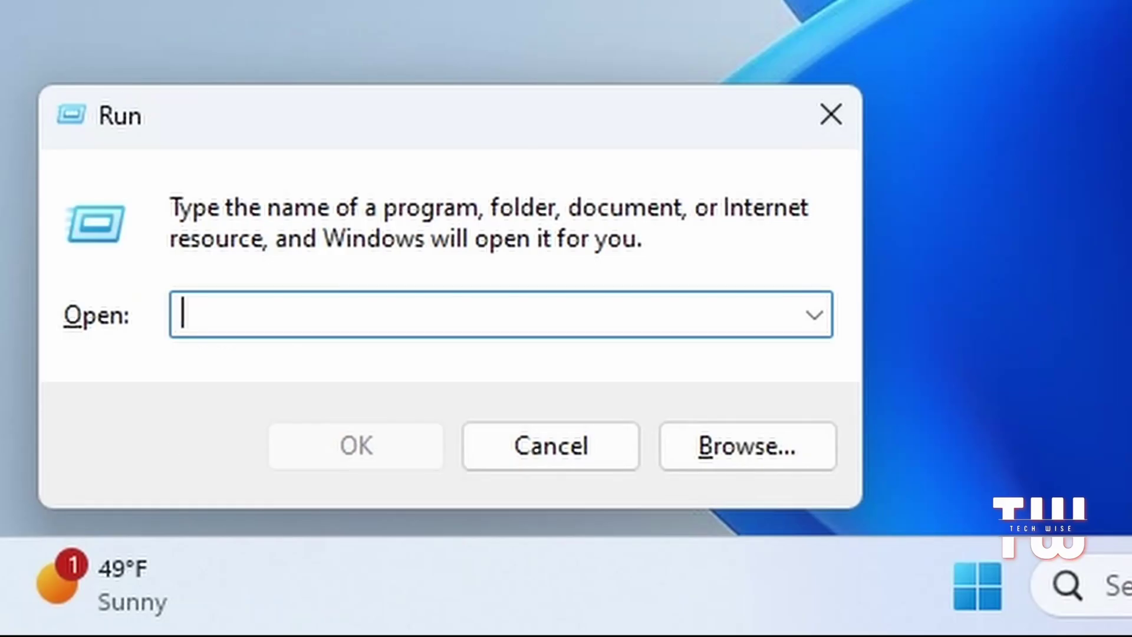
Step: Open Steps Recorder with psr, shift its window left, and start recording
type("psr")
key("ctrl+a")
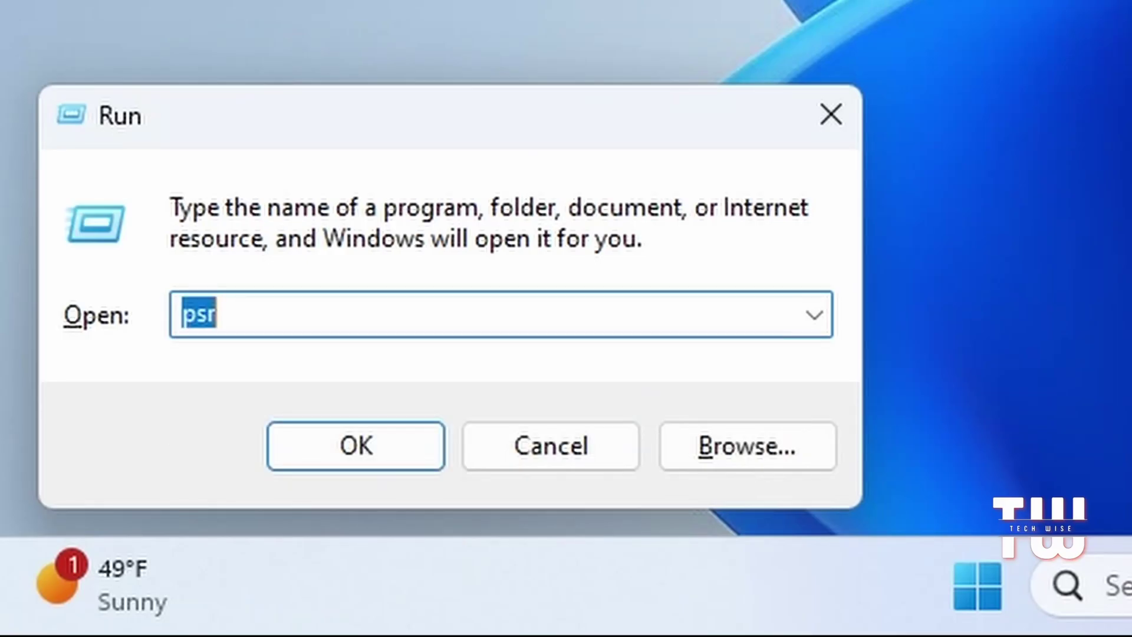
key("Return")
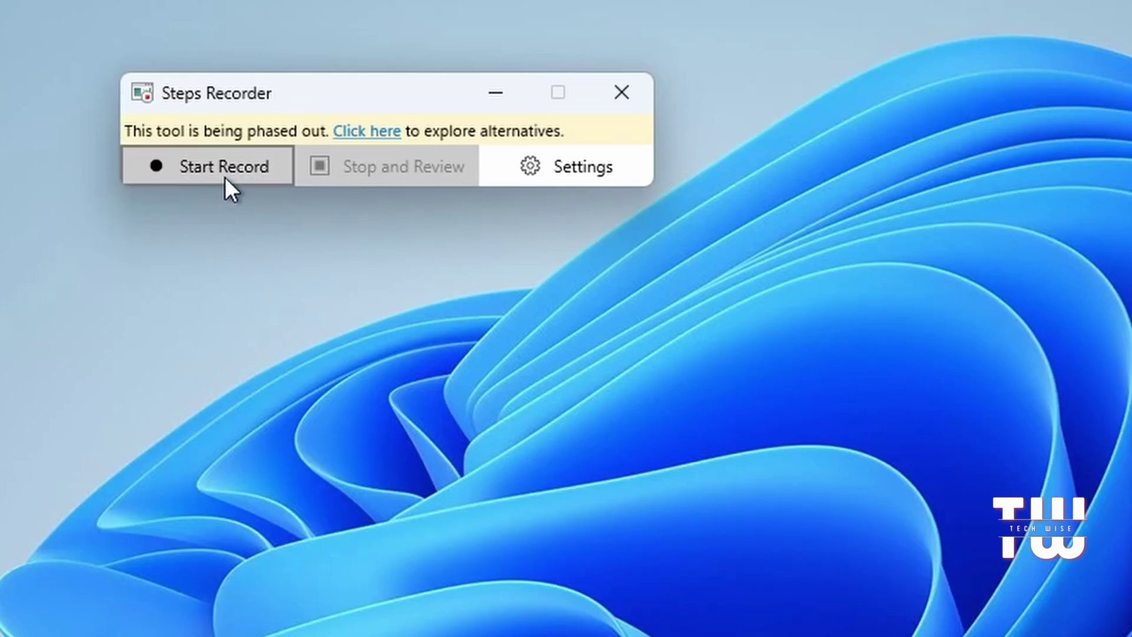
left_click_drag(360, 89, 326, 97)
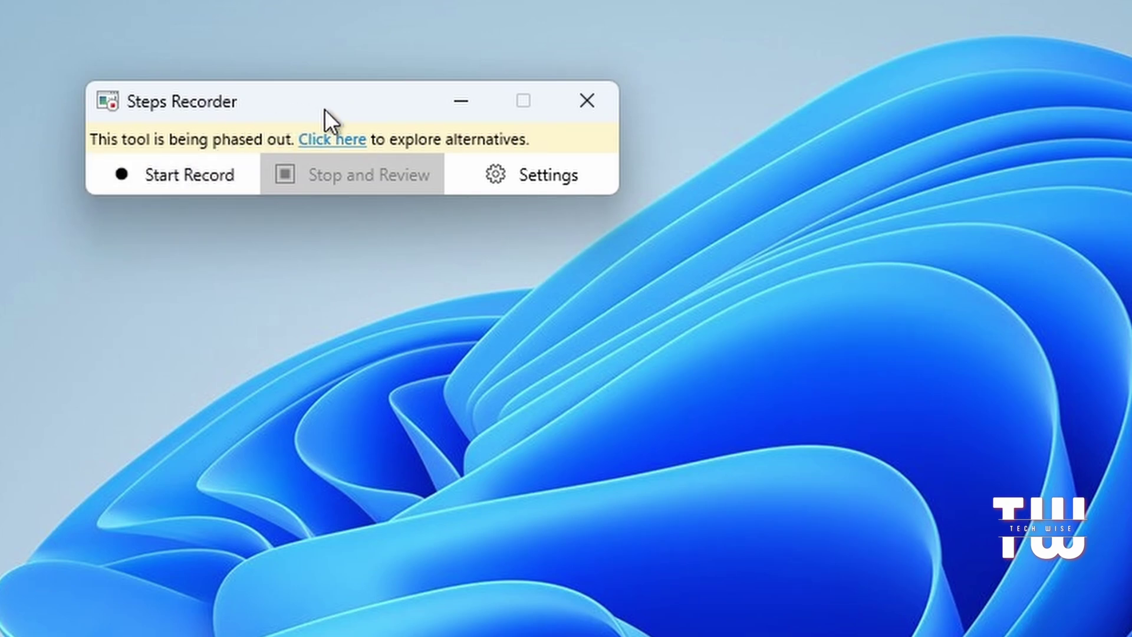
left_click_drag(324, 115, 301, 115)
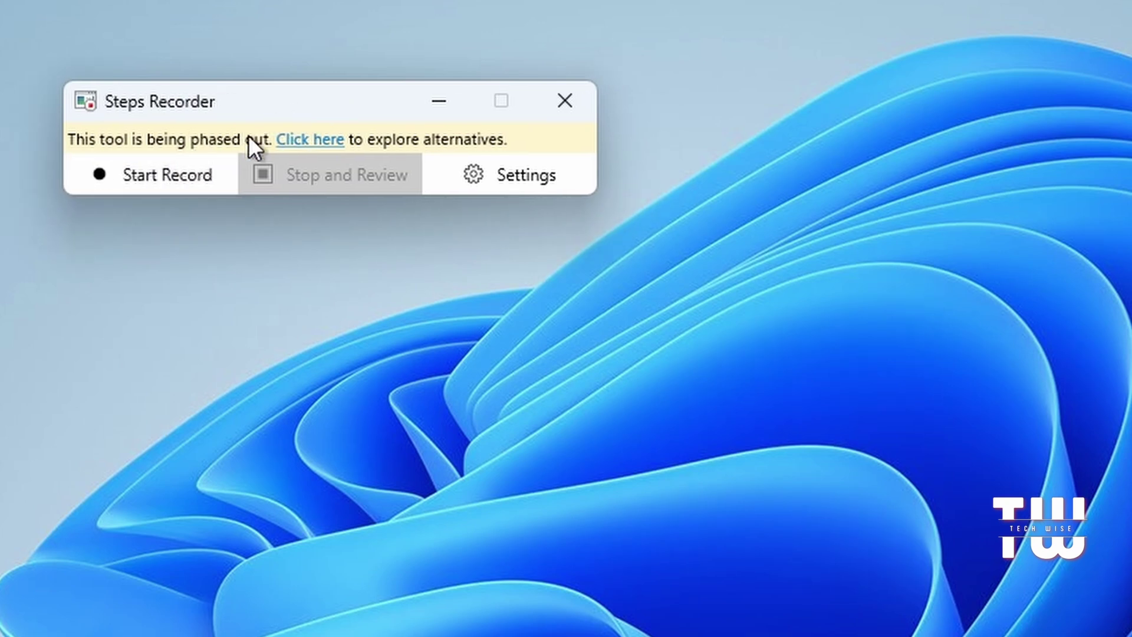
left_click(171, 175)
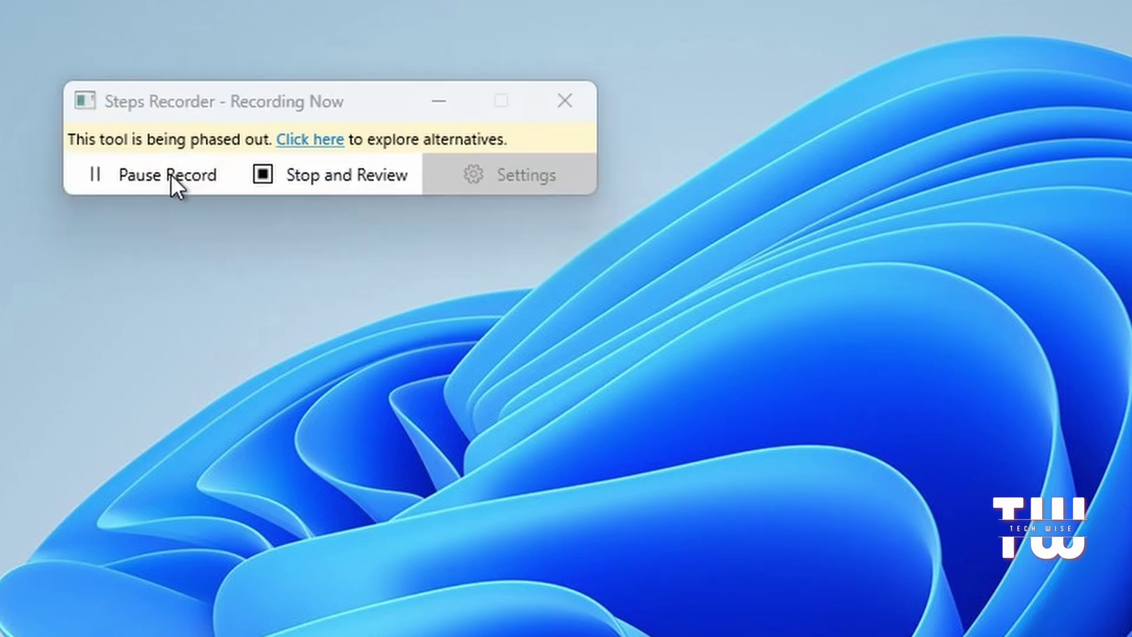
Step: Launch Notepad from Windows search and type the word test
left_click(369, 618)
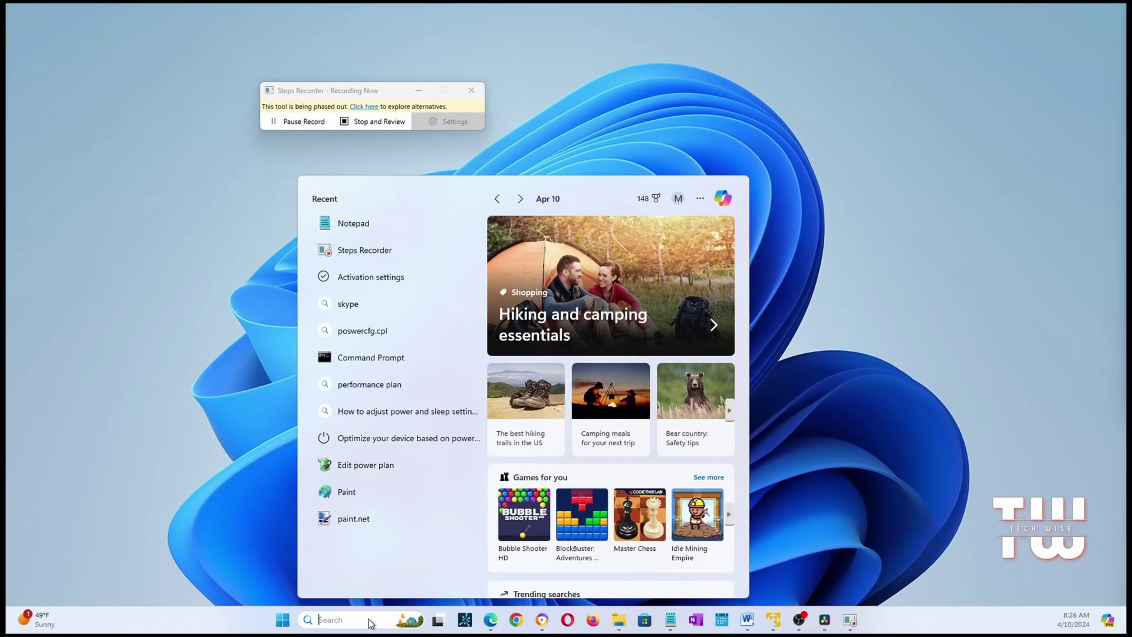
type("not")
type("epad")
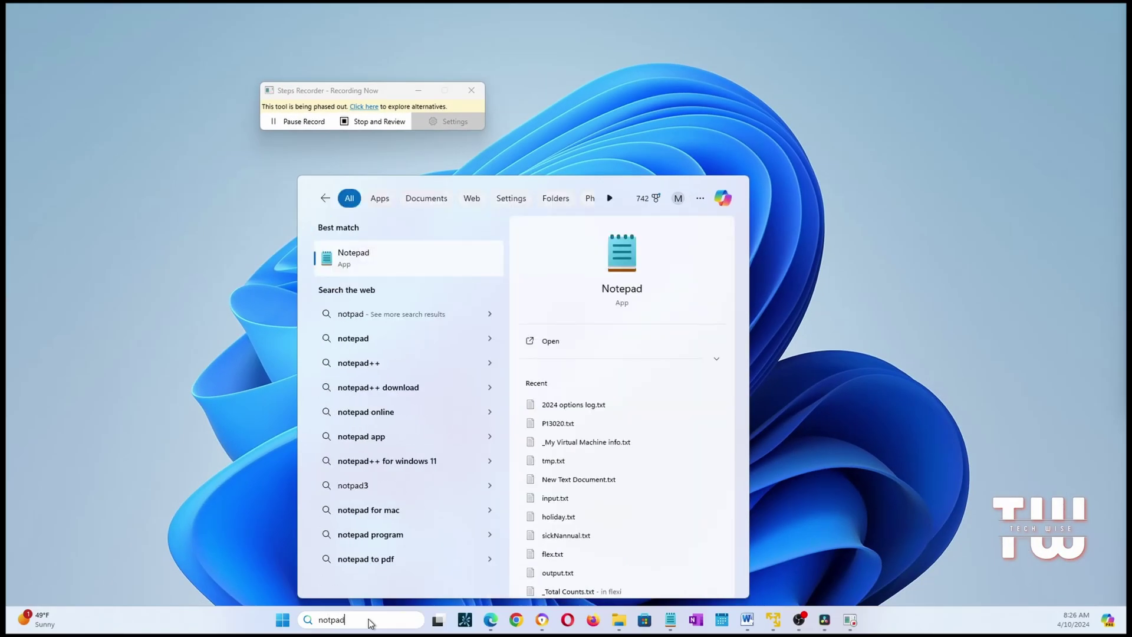
key("Return")
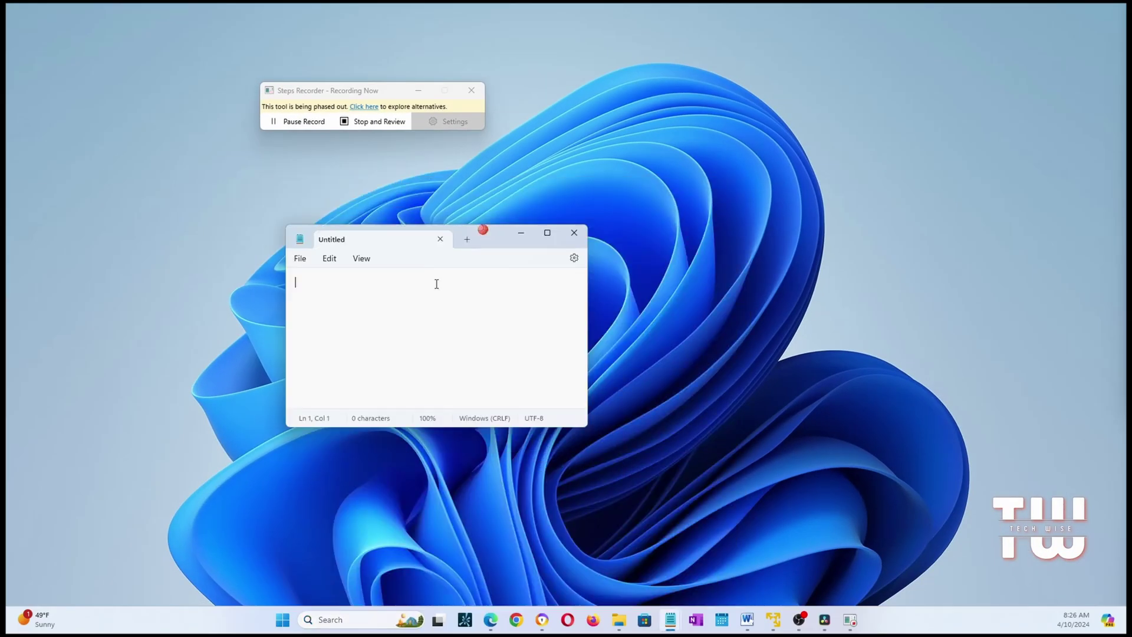
type("test")
key("Return")
Step: Save the note as test.txt on the Desktop and close Notepad
left_click(300, 258)
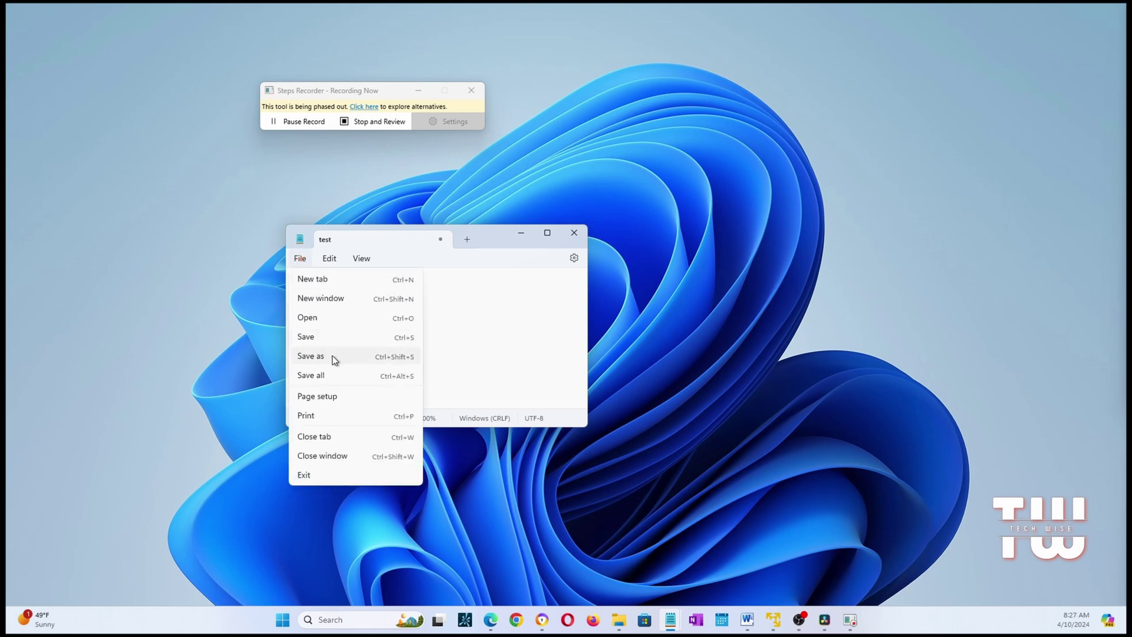
left_click(333, 357)
left_click(731, 521)
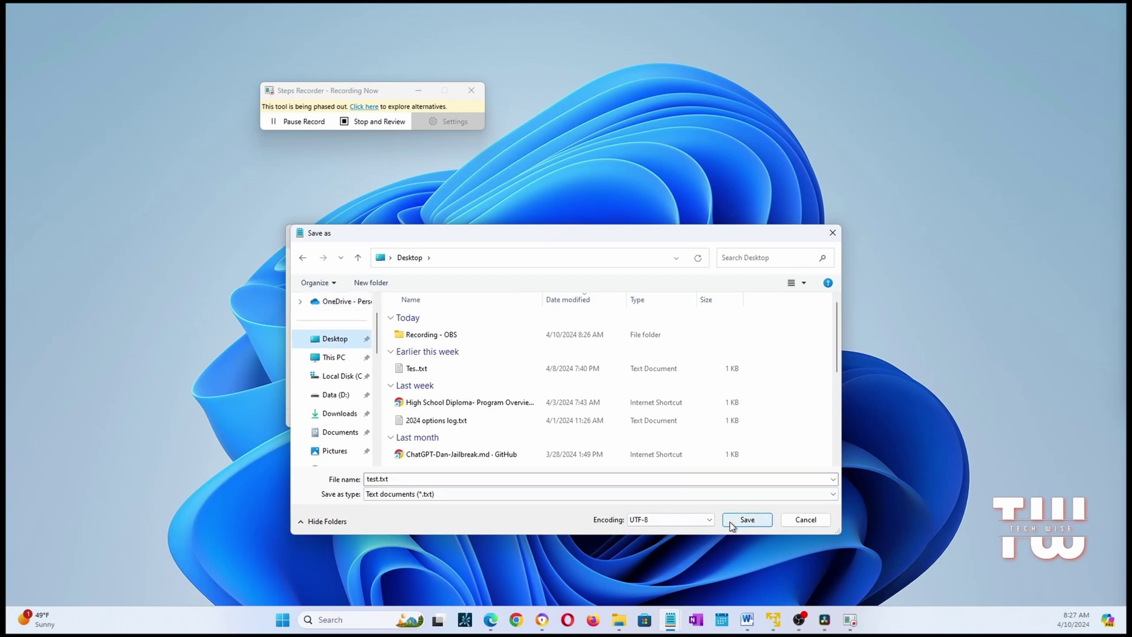
left_click(573, 232)
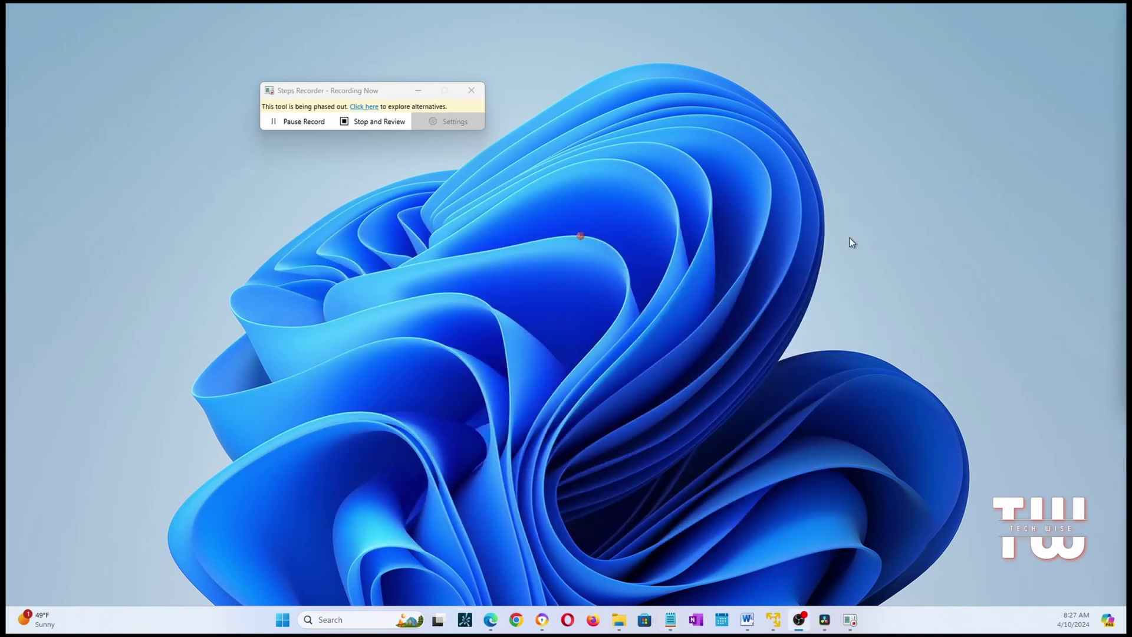
Step: Stop the Steps Recorder capture, enlarge the review window, and scroll its 21 steps to Additional Details
left_click(373, 121)
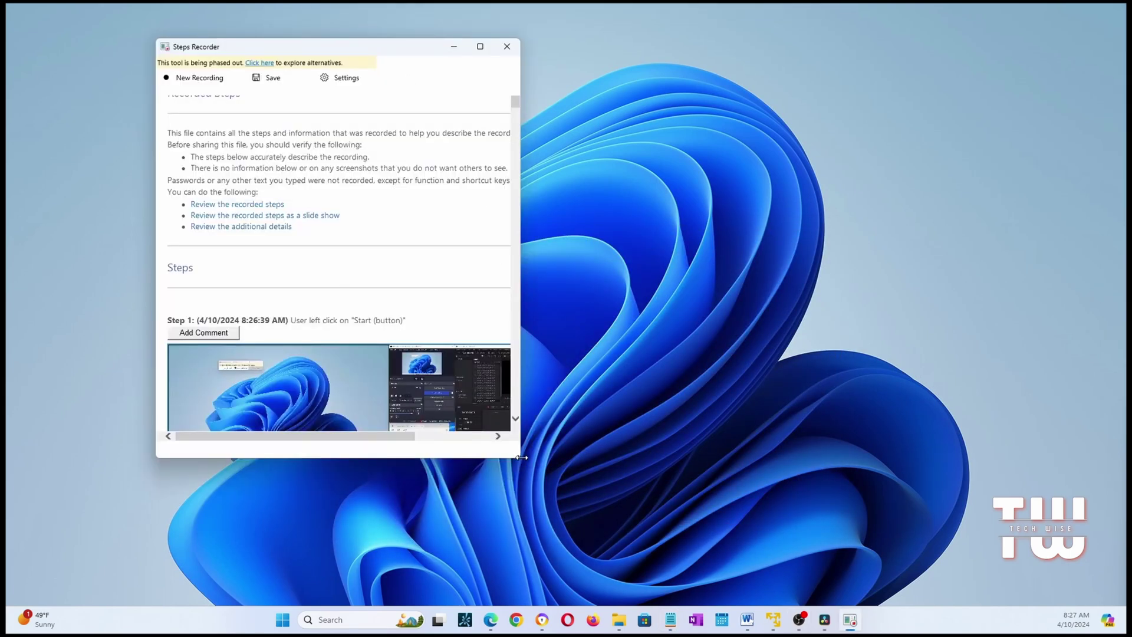
left_click_drag(521, 457, 647, 533)
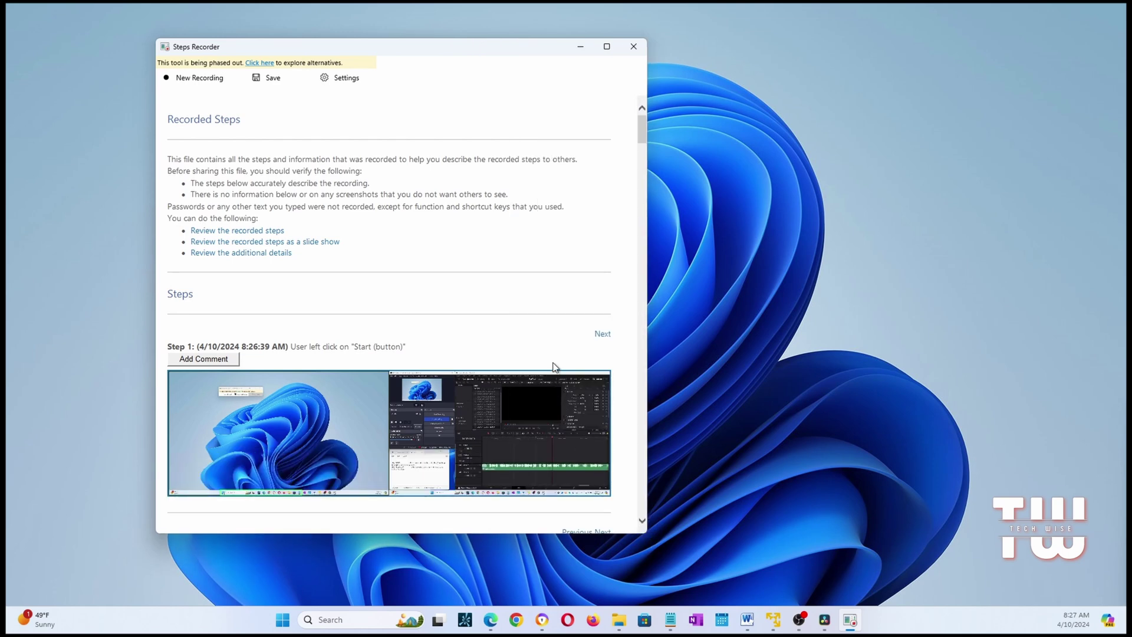
scroll(554, 367, "down", 10)
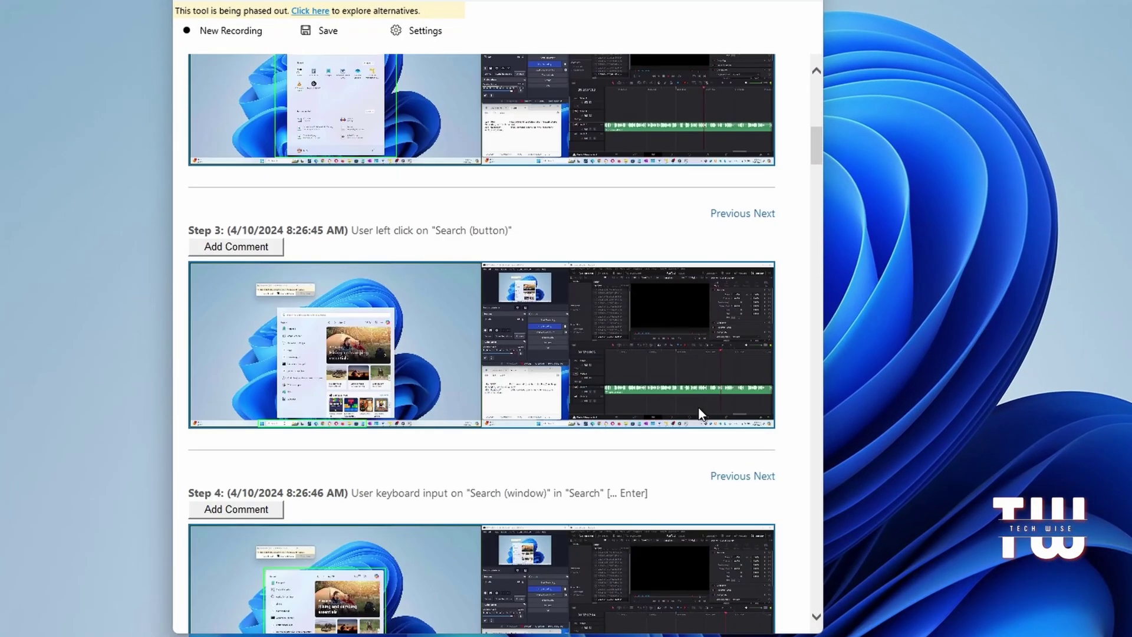
scroll(699, 408, "down", 15)
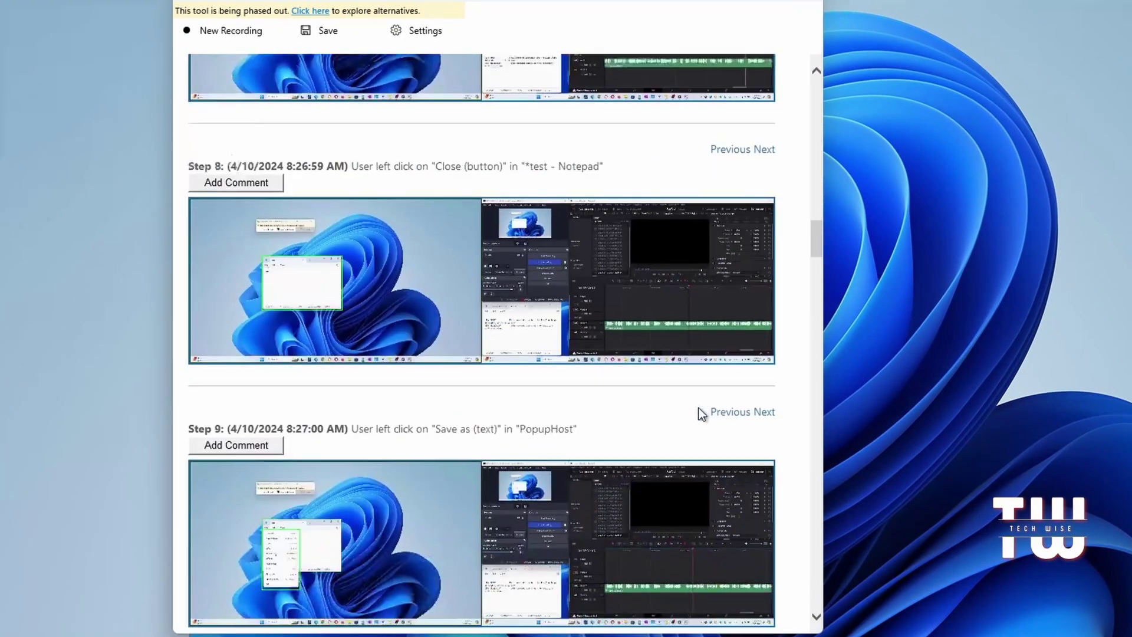
scroll(701, 412, "down", 8)
left_click_drag(814, 295, 818, 478)
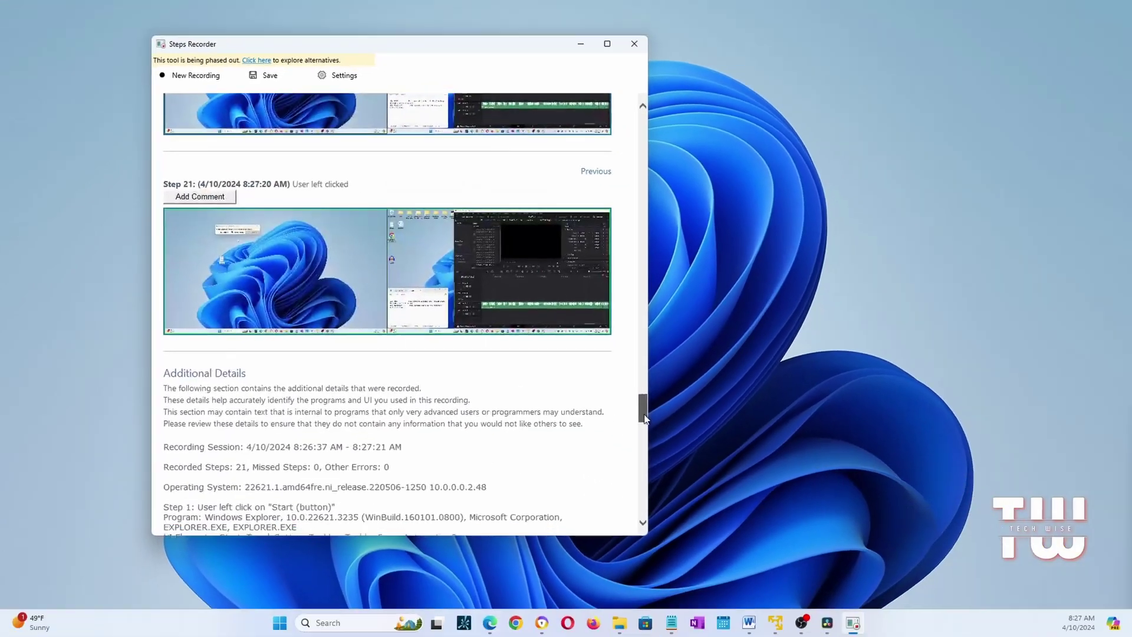
left_click_drag(644, 418, 646, 429)
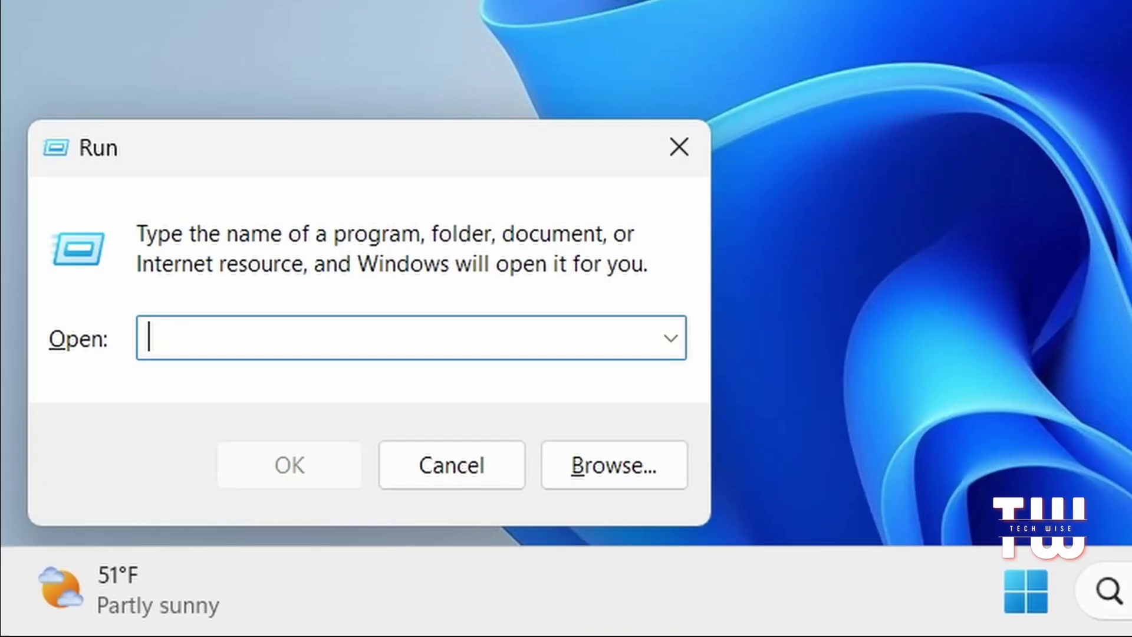
Step: Launch Registry Editor with the regedit command and approve the UAC prompt
type("rege")
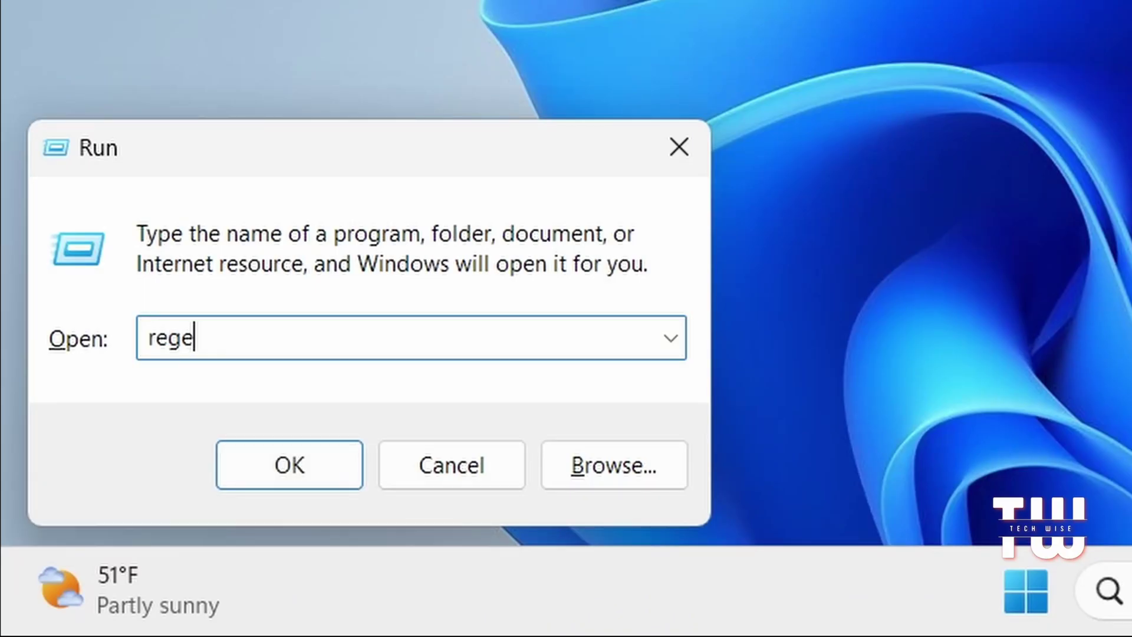
type("dit")
key("Return")
left_click(675, 545)
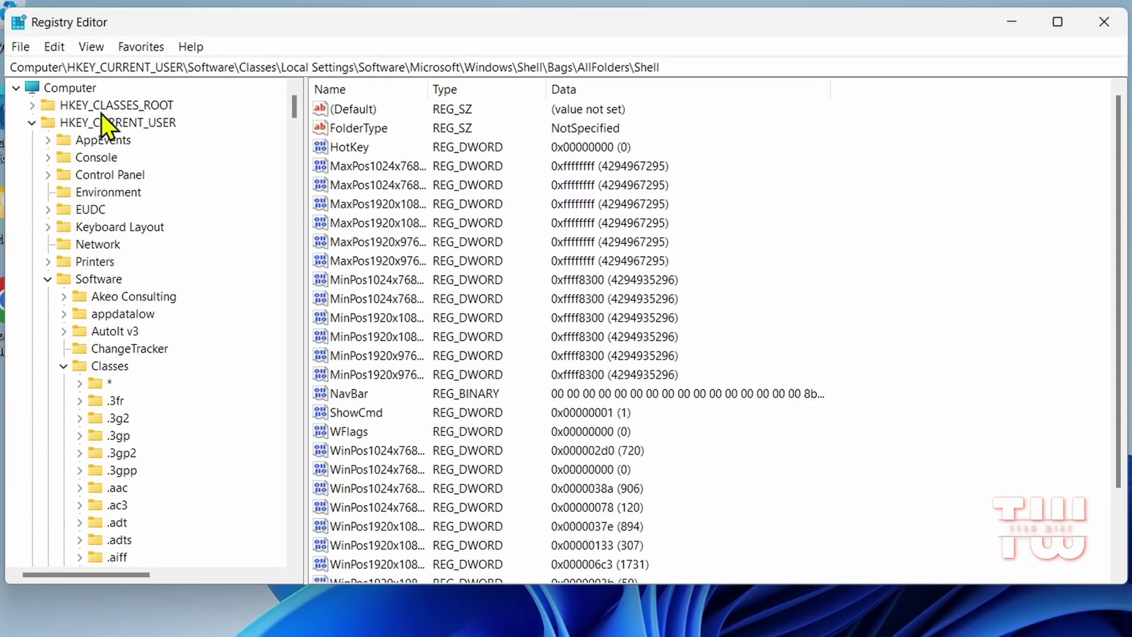
Step: Browse the registry key tree and select the MaxPos and MinPos values
scroll(123, 230, "down", 13)
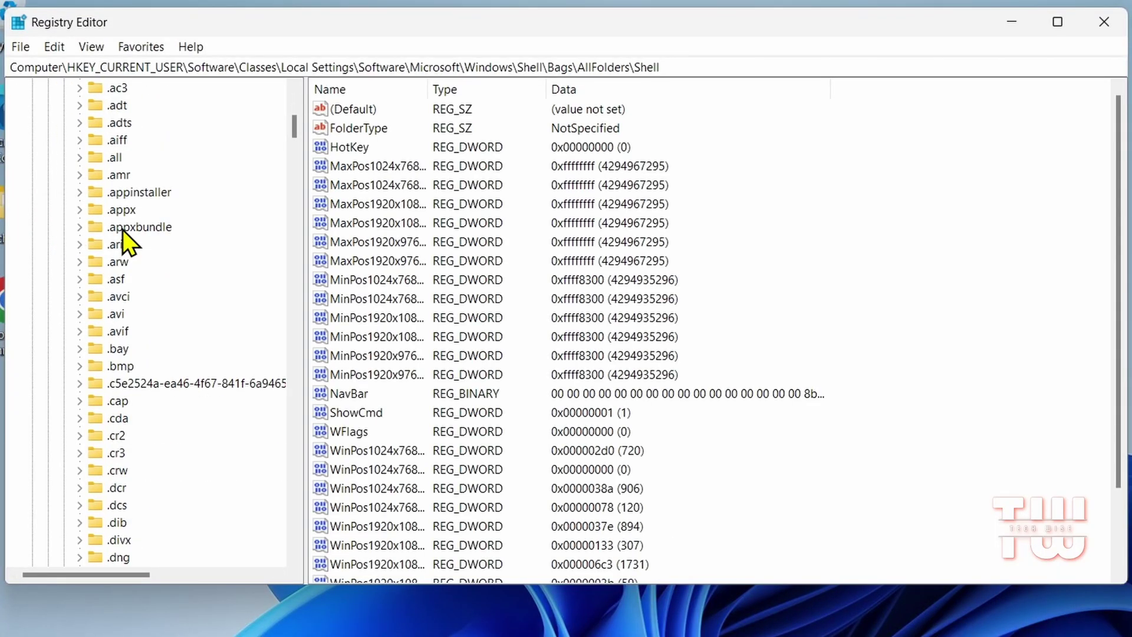
scroll(123, 229, "up", 13)
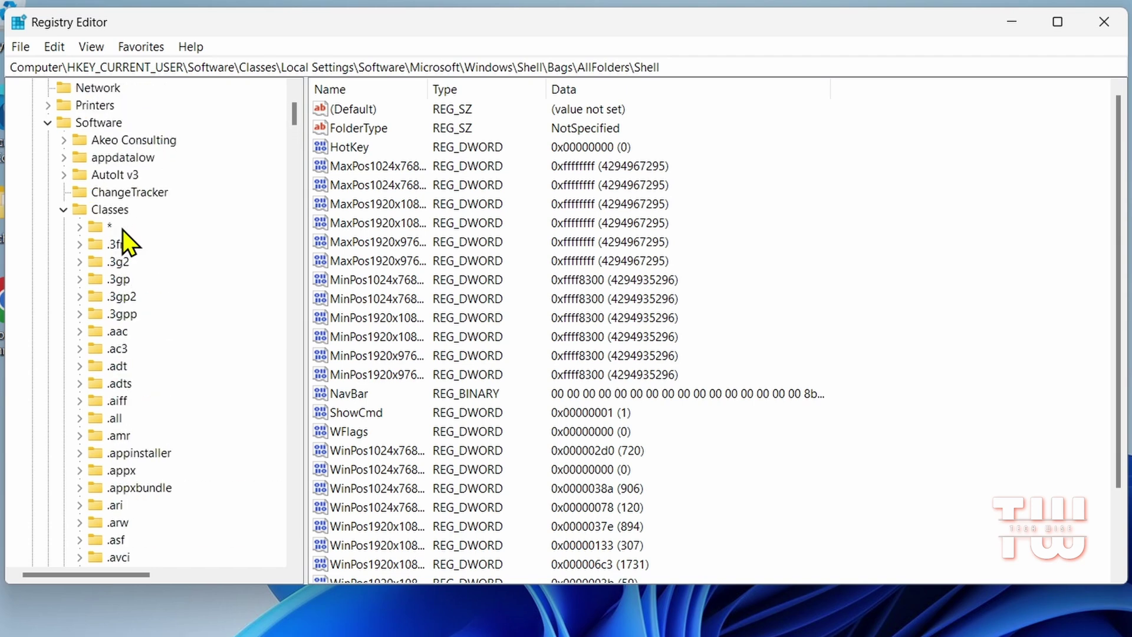
left_click(383, 243)
left_click(416, 318)
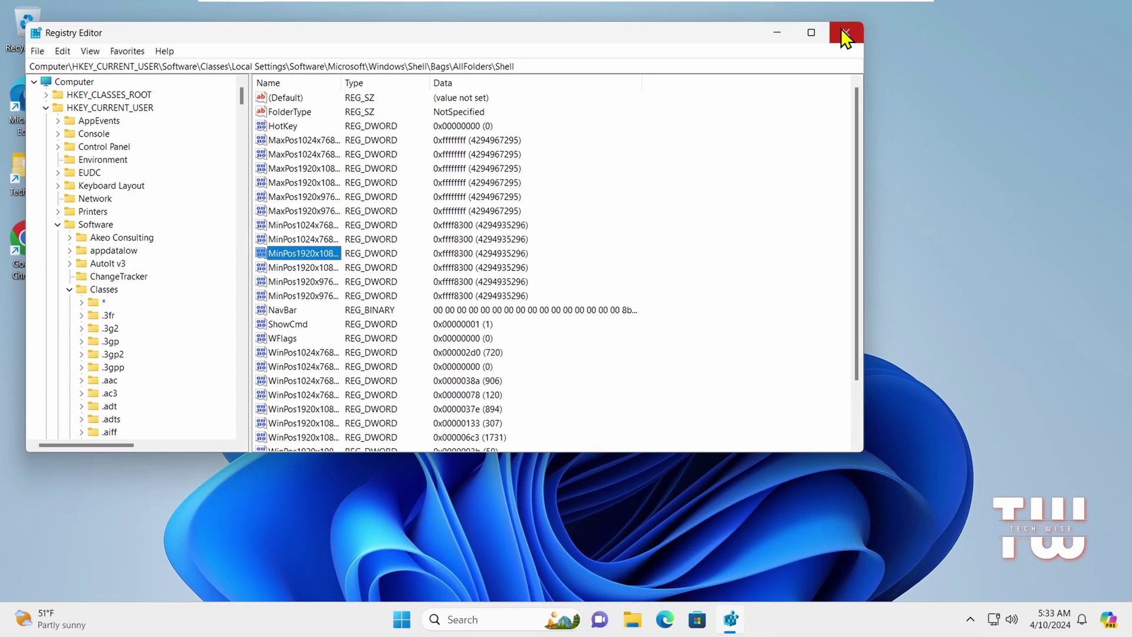
Step: Close Registry Editor and open a fresh Run dialog from the Start button's Win+X menu
left_click(846, 32)
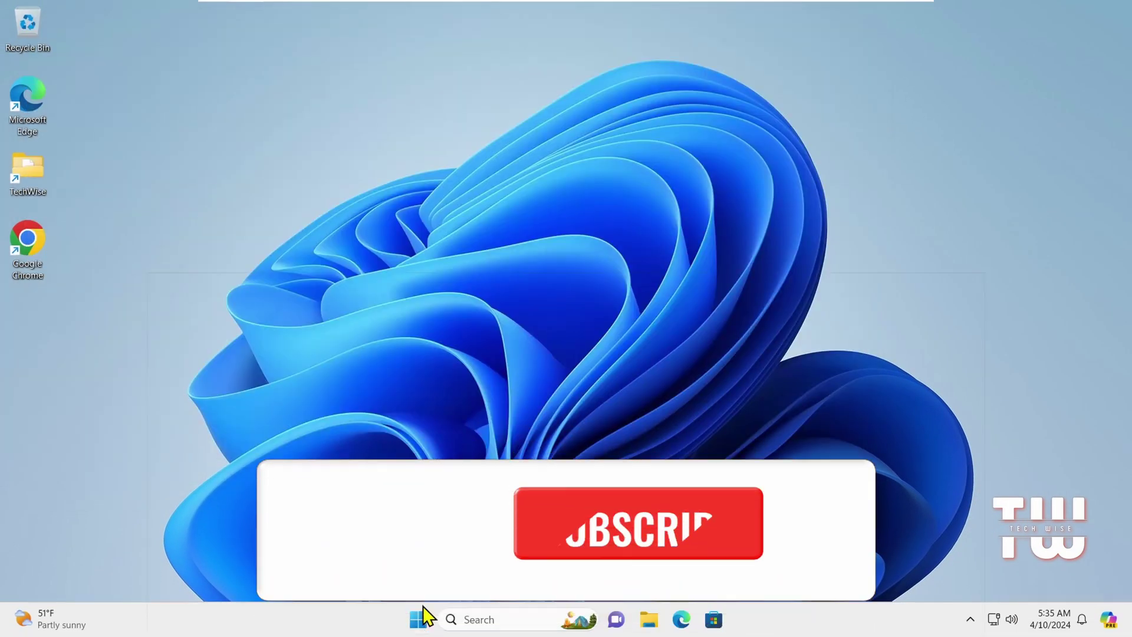
left_click(419, 619)
right_click(420, 620)
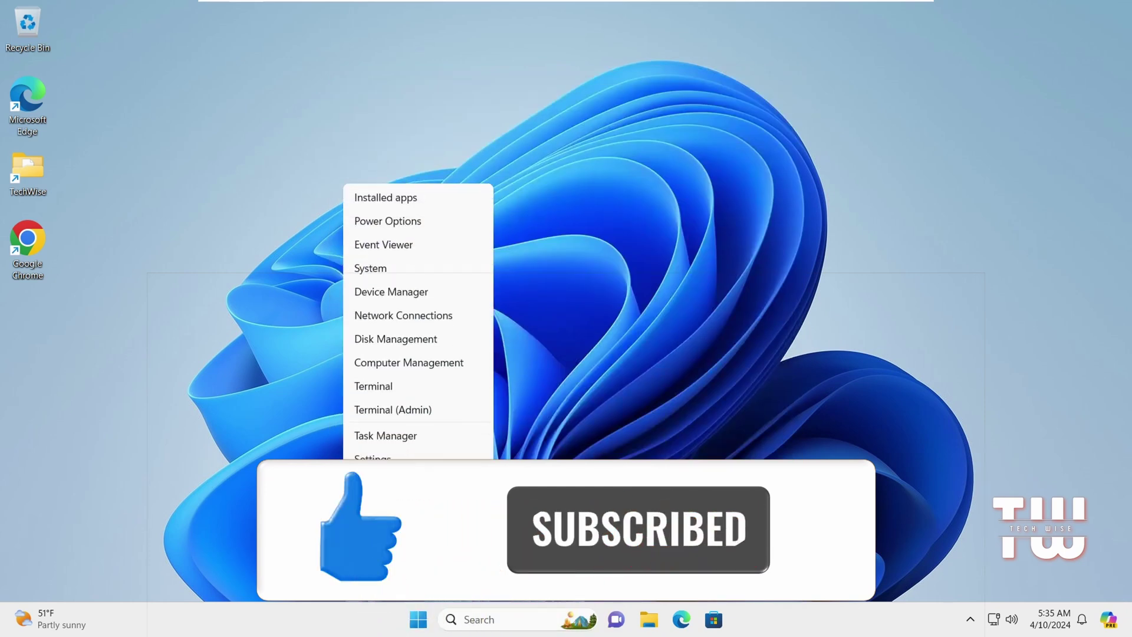
left_click(372, 510)
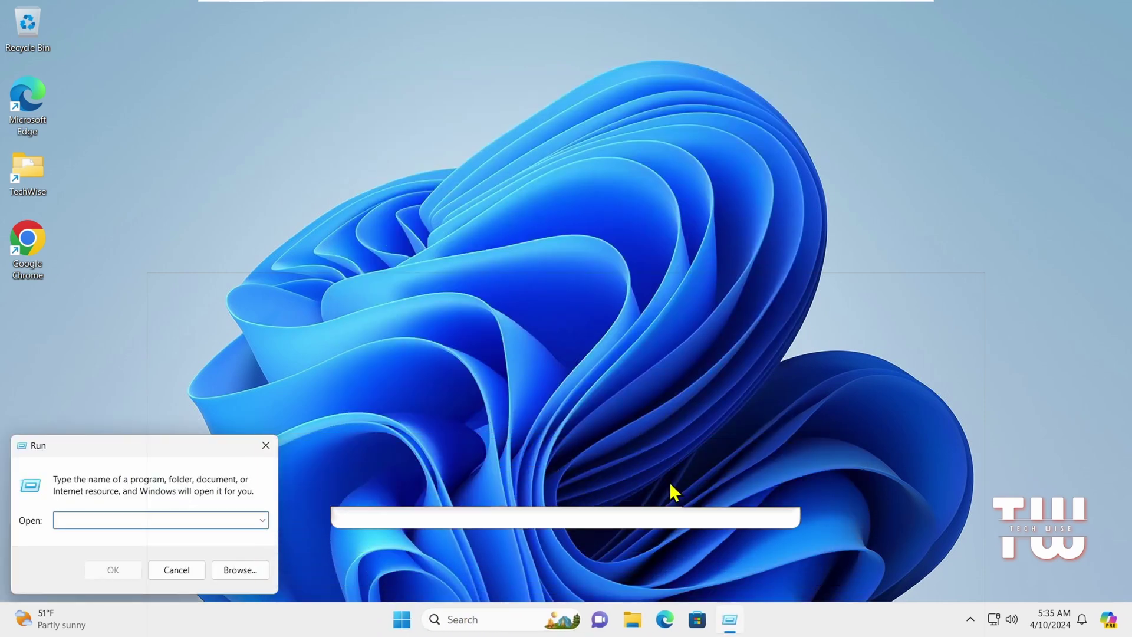